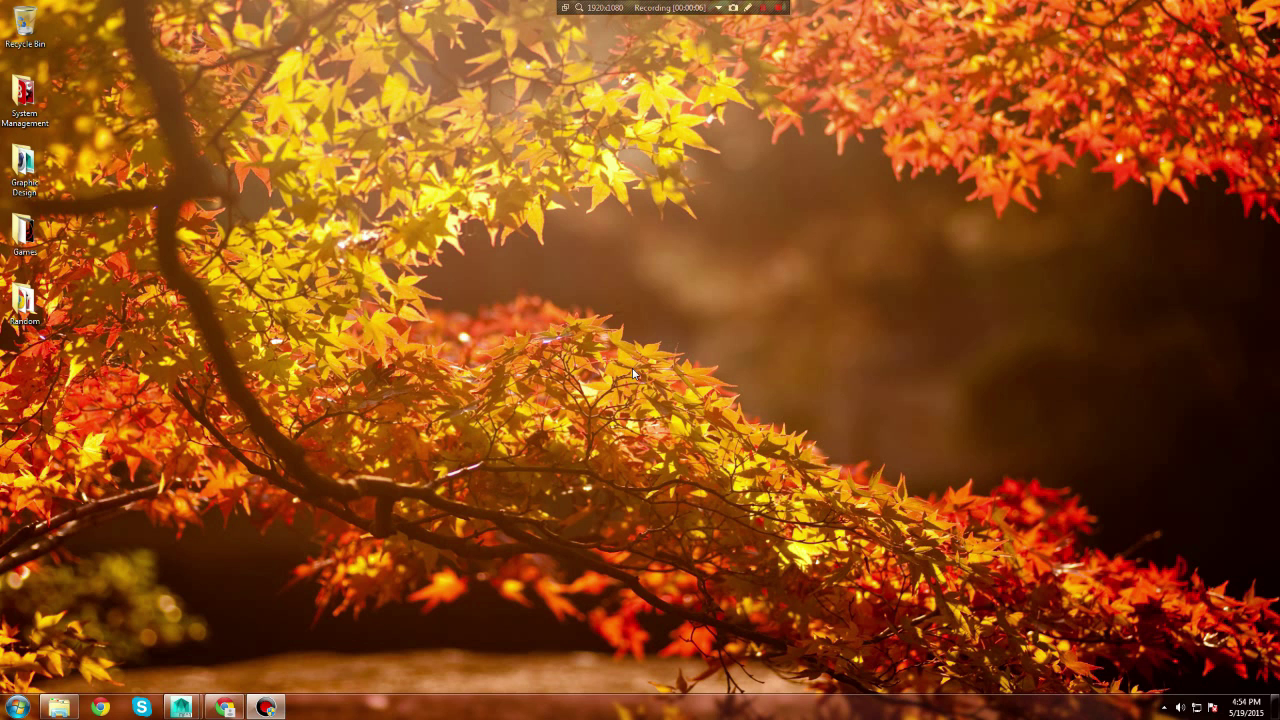
Switch to Maya and check which renderers are available in the Render Settings
mouse_move(182, 706)
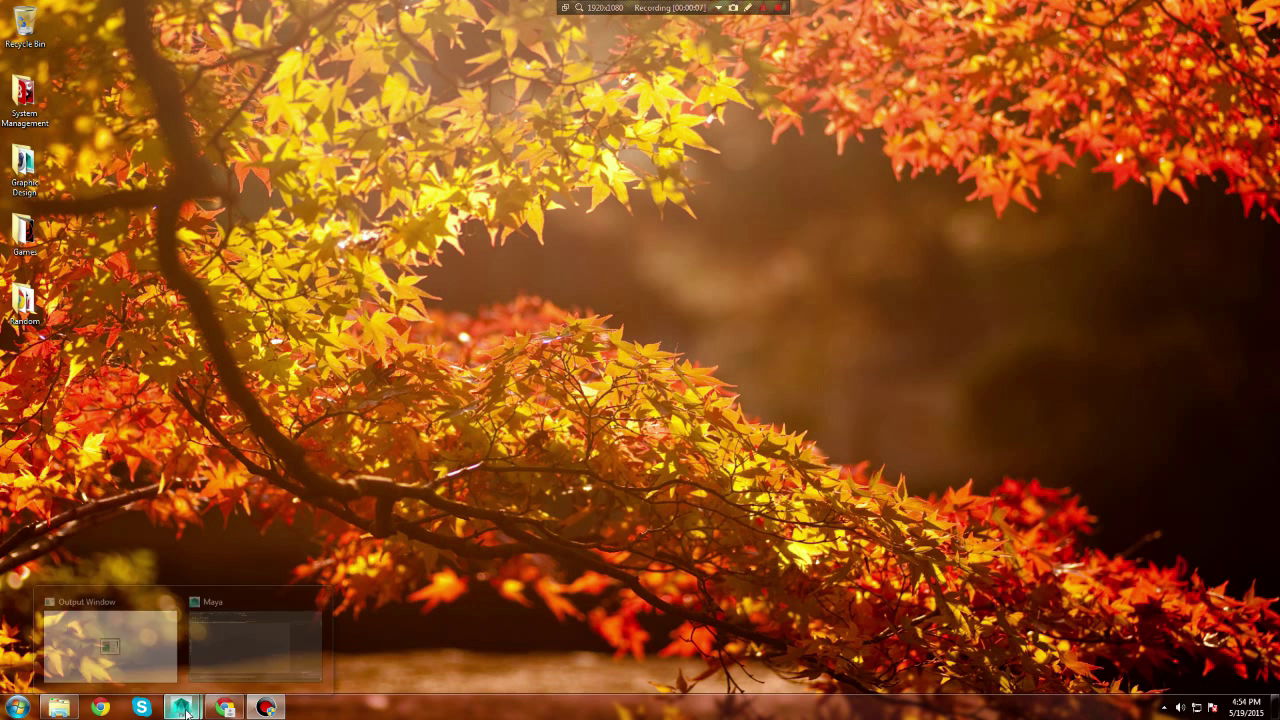
left_click(245, 646)
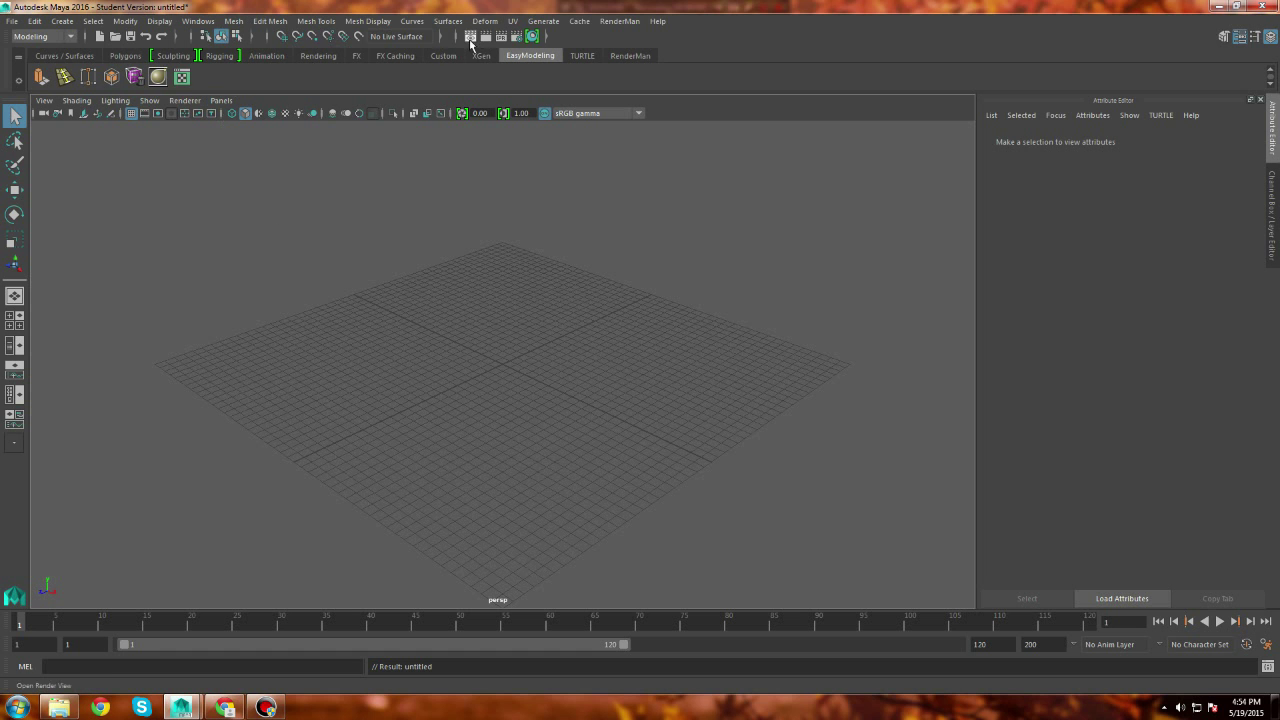
left_click(517, 38)
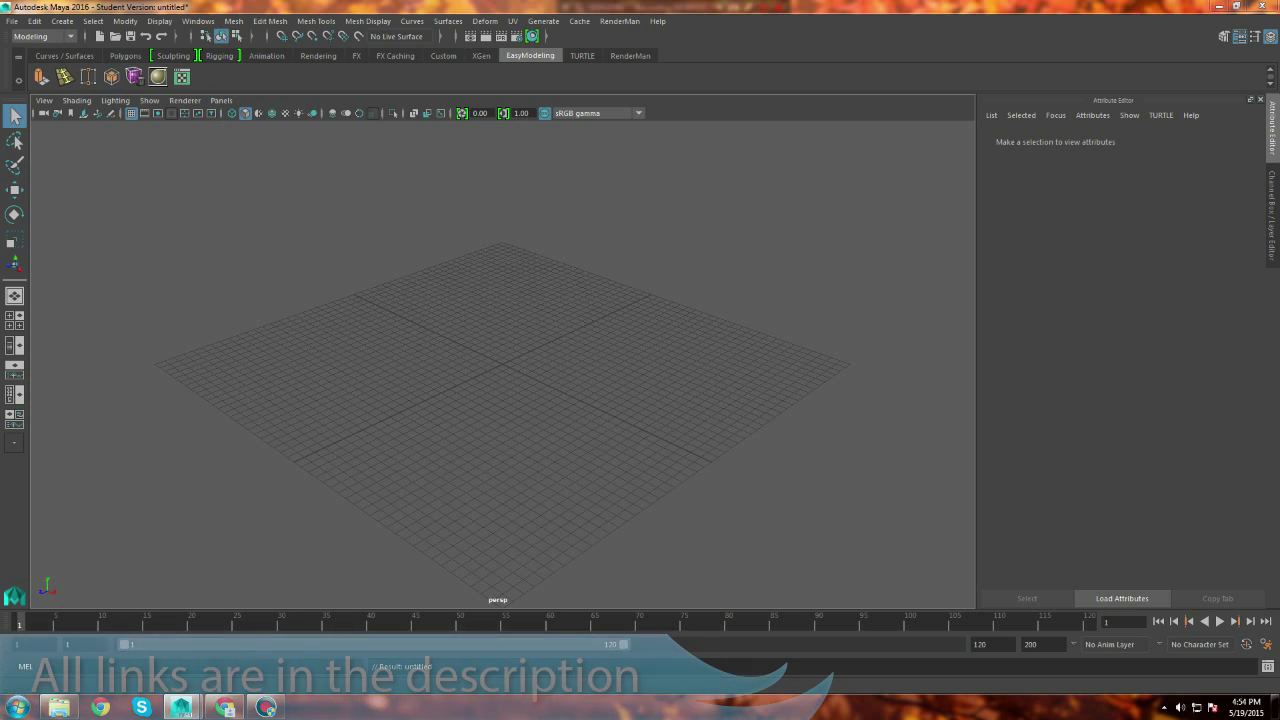
left_click(702, 167)
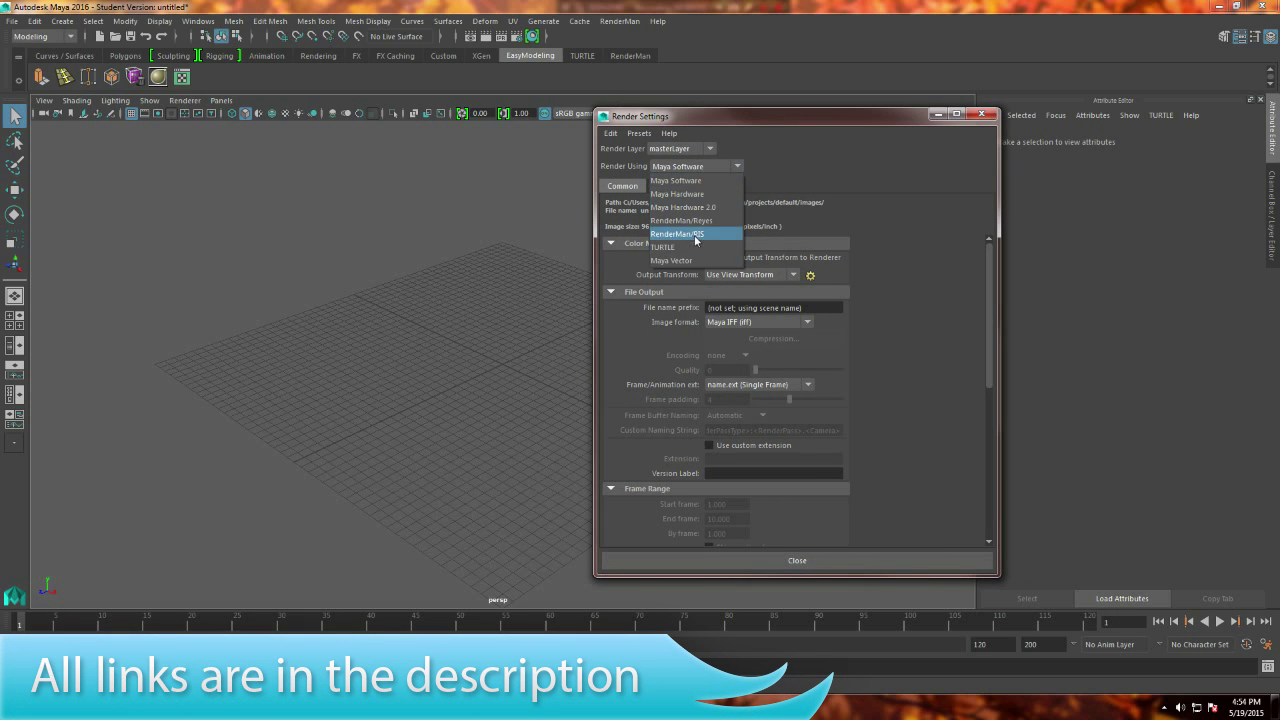
left_click(724, 172)
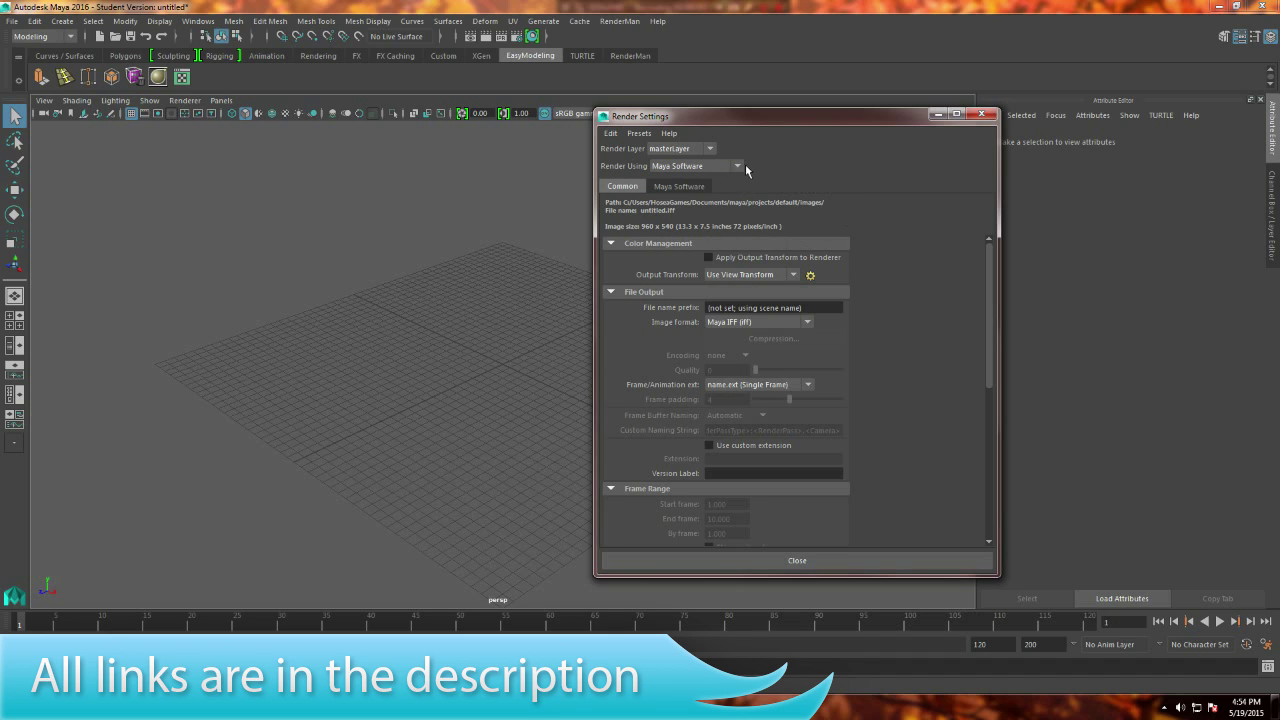
left_click(972, 116)
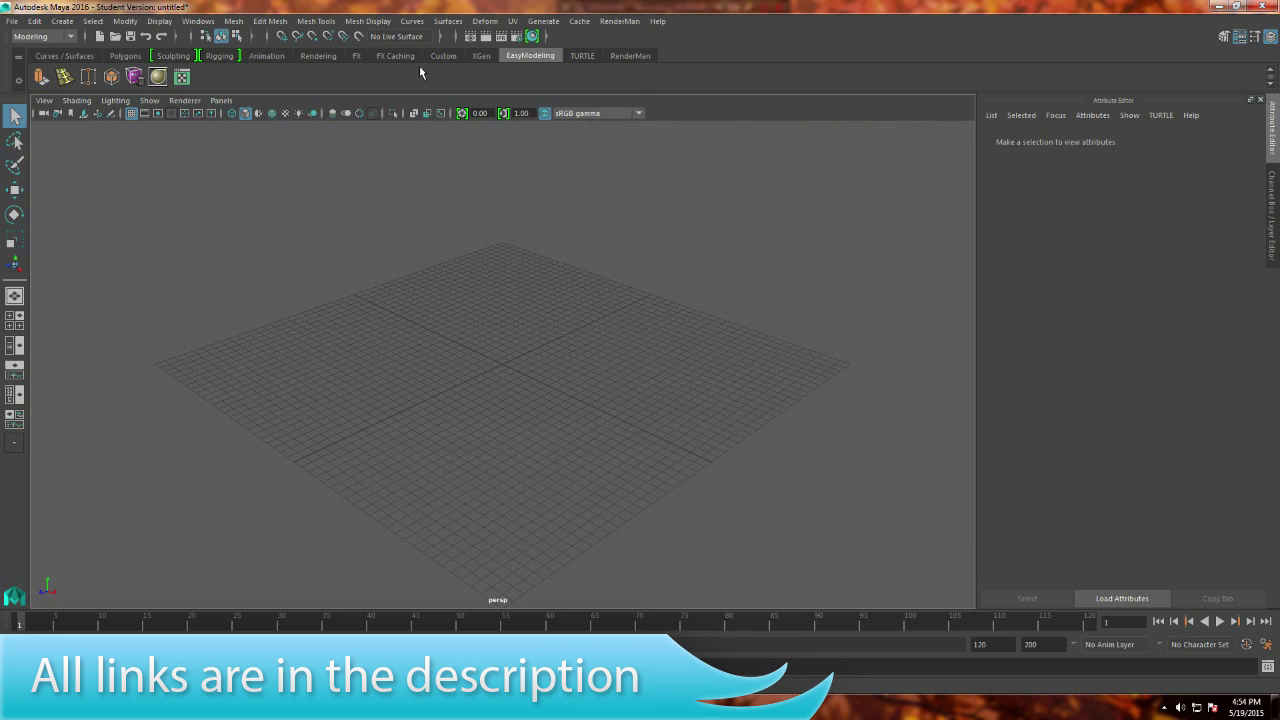
Check the Plug-in Manager's full list of plug-ins for mental ray and close it
left_click(215, 21)
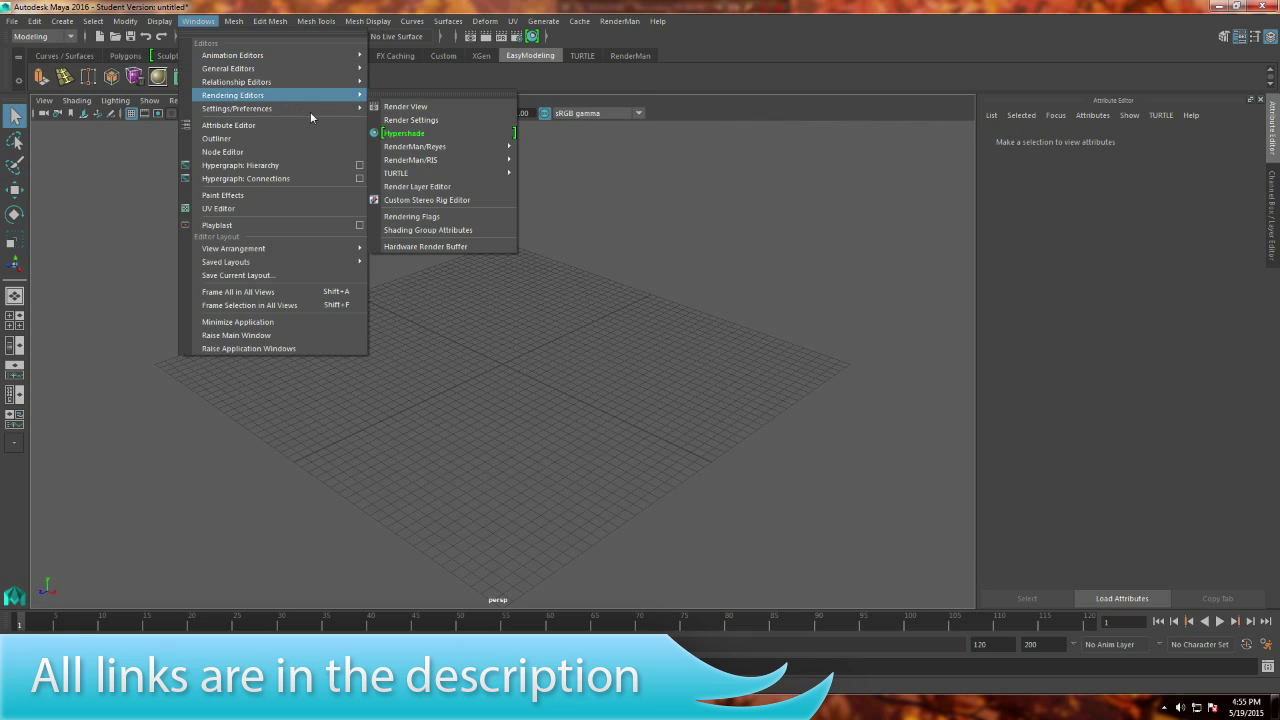
mouse_move(360, 108)
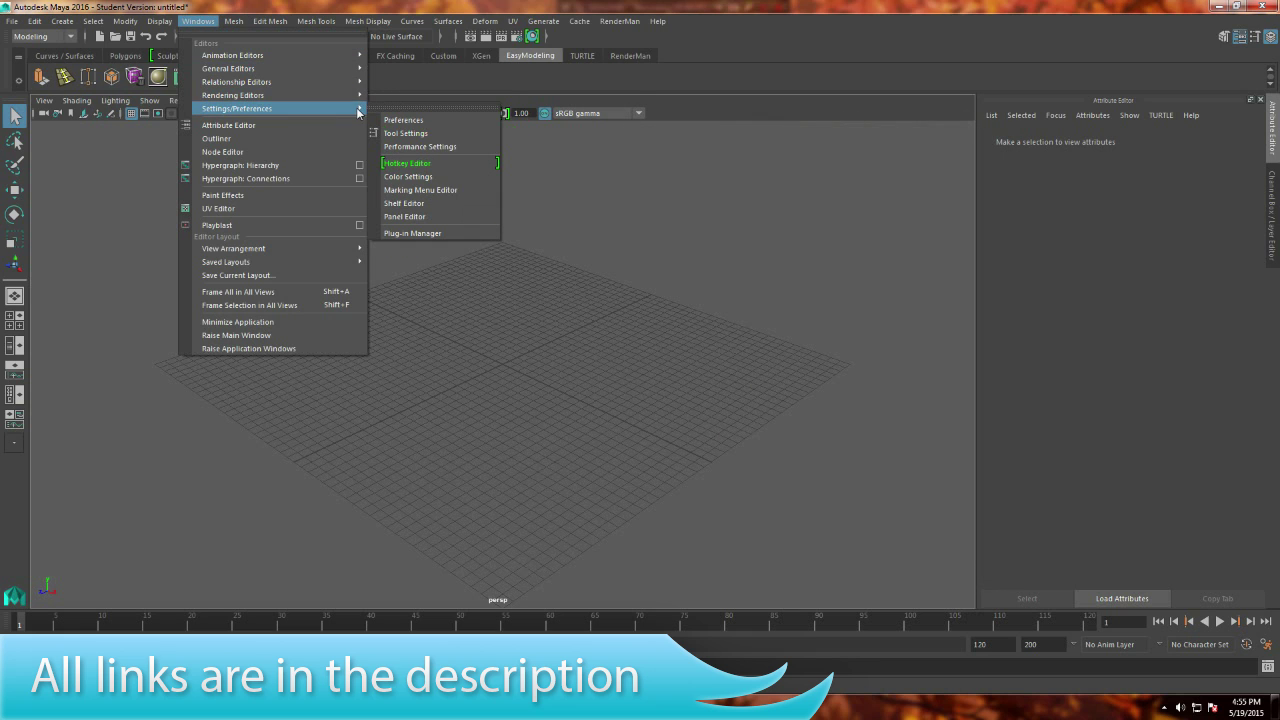
left_click(412, 233)
scroll(557, 397, "down", 10)
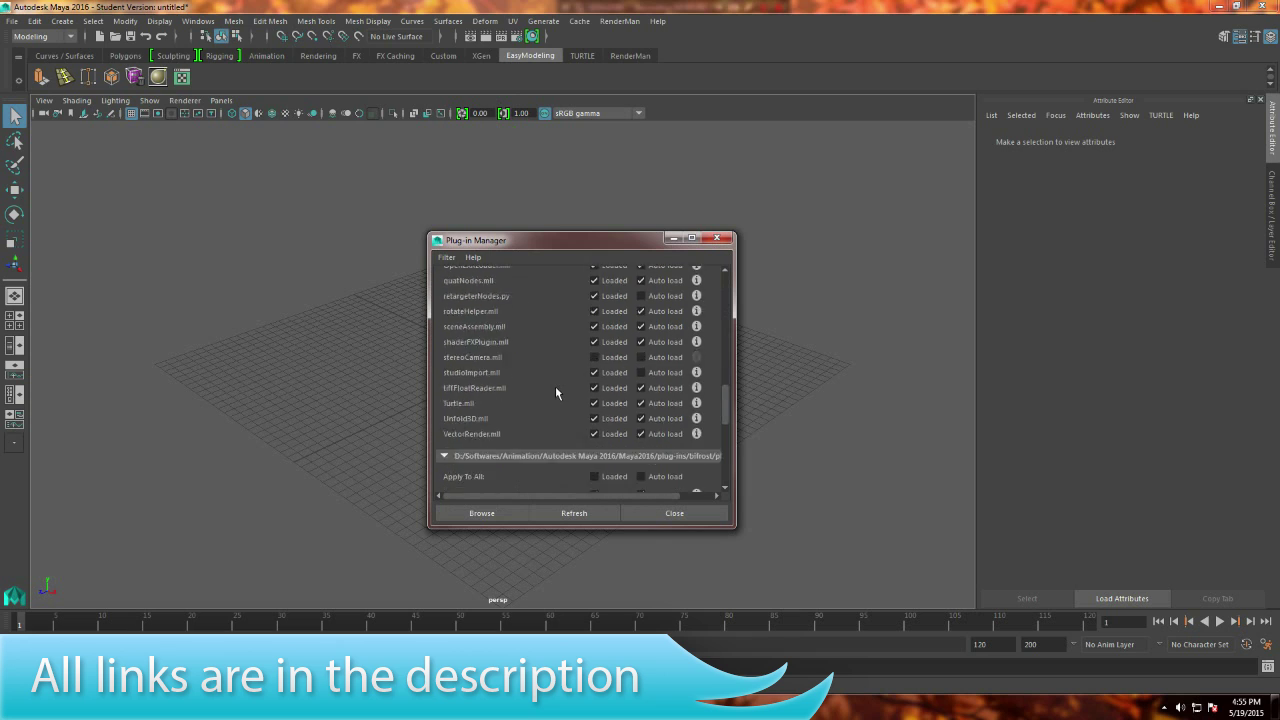
scroll(538, 377, "down", 5)
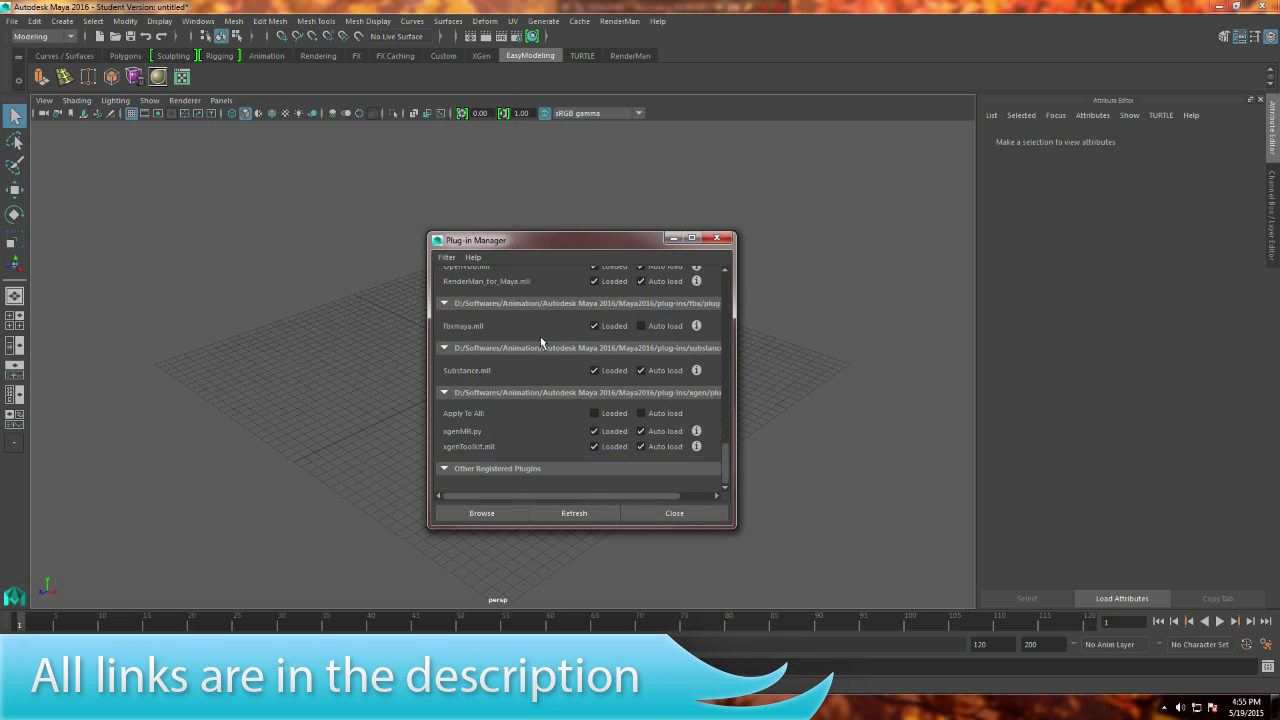
left_click(682, 514)
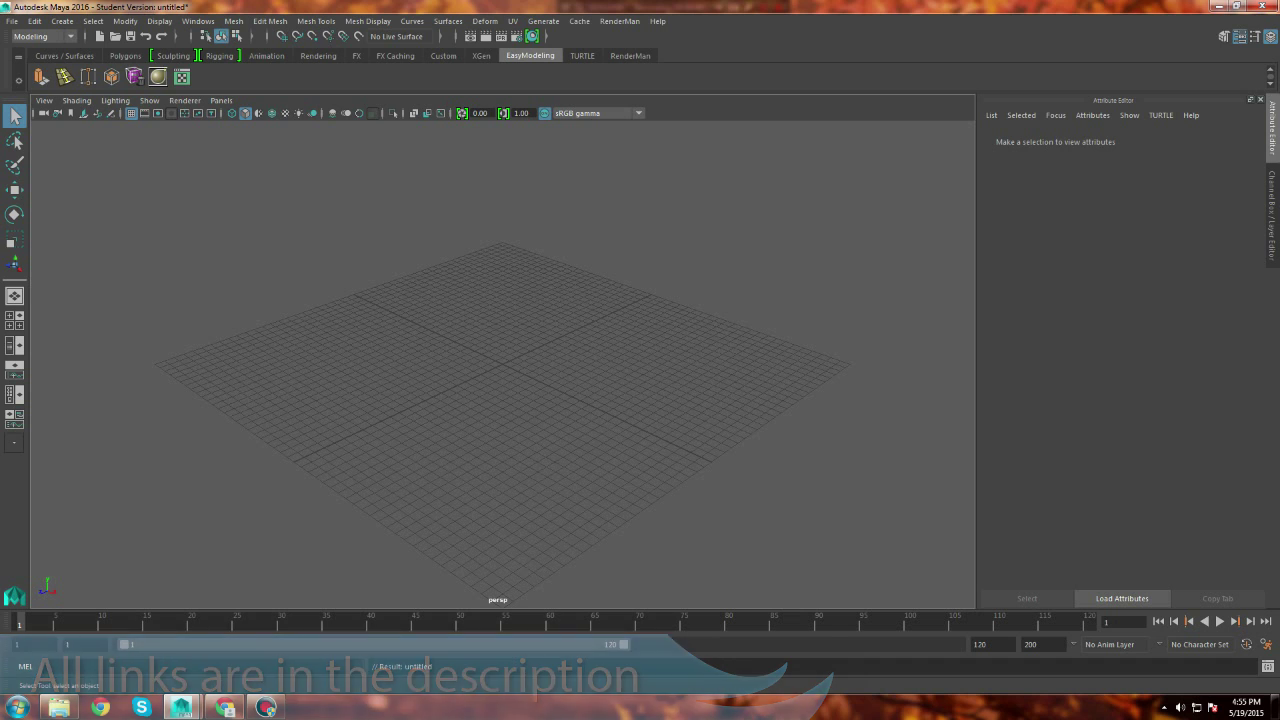
Download mentalray_Plugin_for_Maya_2016_EN_JP_ZH_Windows_dlm.sfx.exe from the Autodesk Knowledge Network page in Chrome
left_click_drag(1230, 162, 915, 162)
double_click(915, 162)
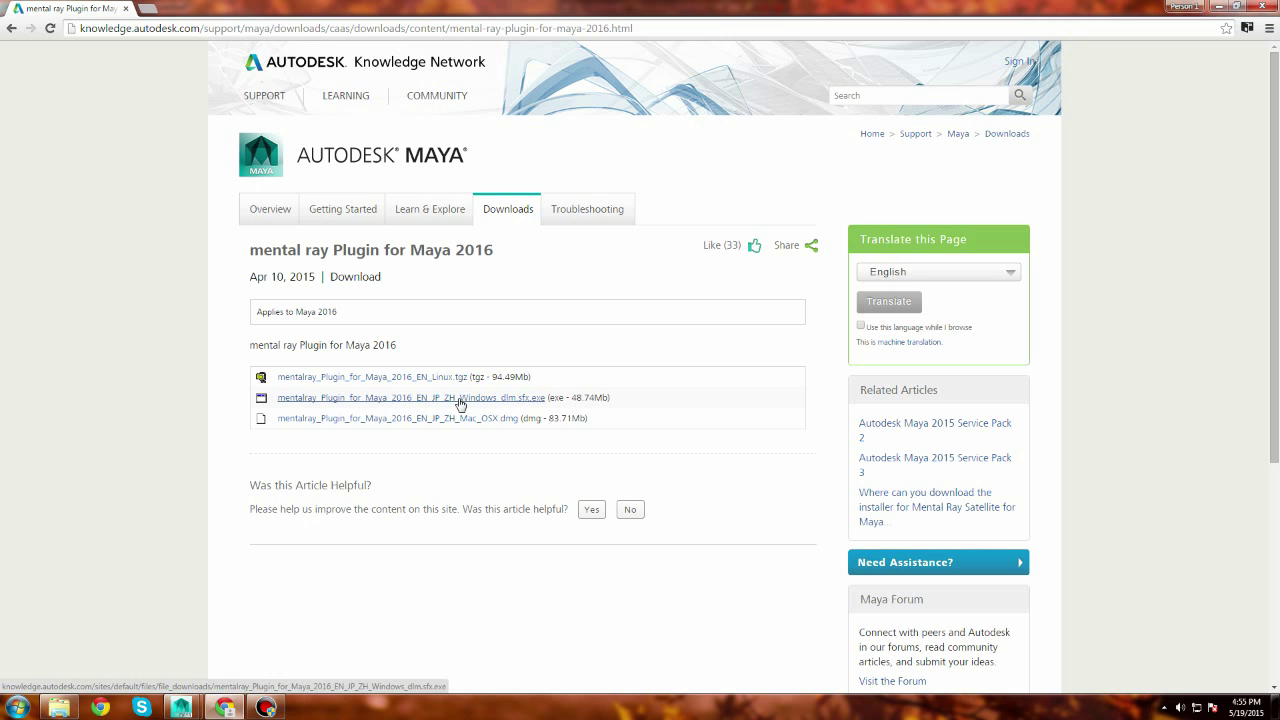
left_click(409, 400)
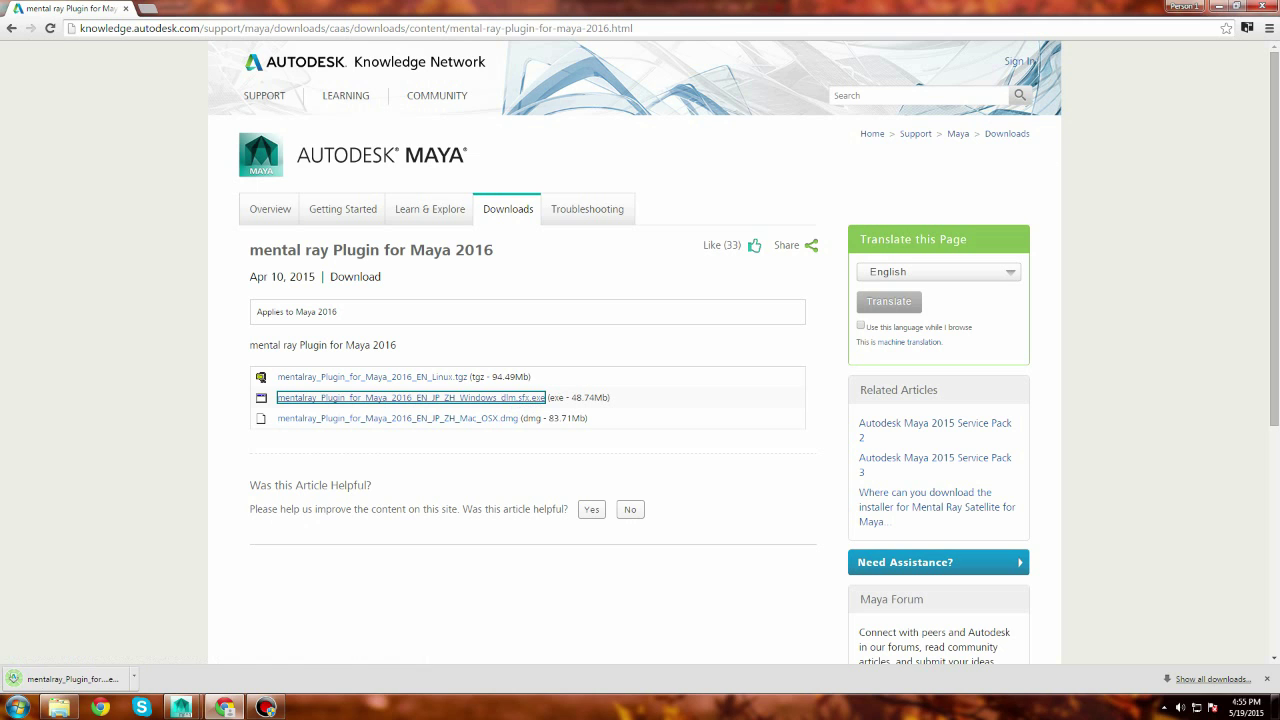
Minimize the browser and launch the downloaded mental ray plug-in installer from the Tutorial folder
left_click(1216, 7)
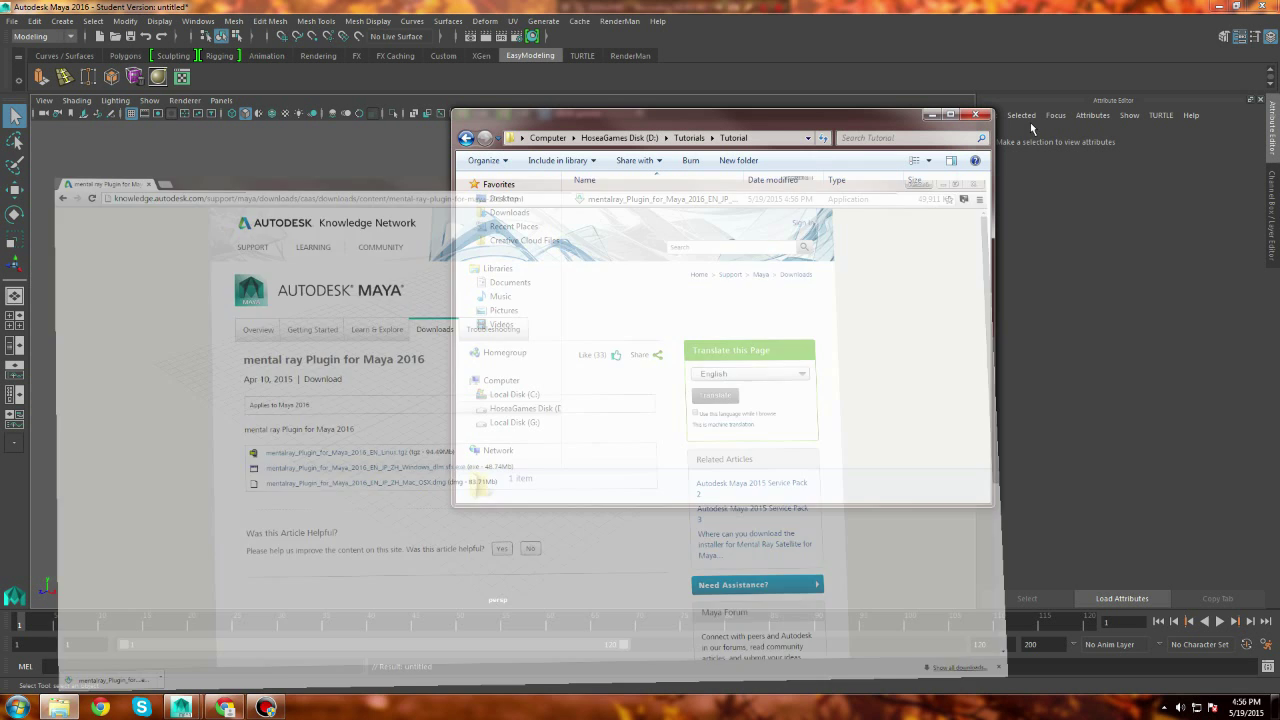
left_click(678, 206)
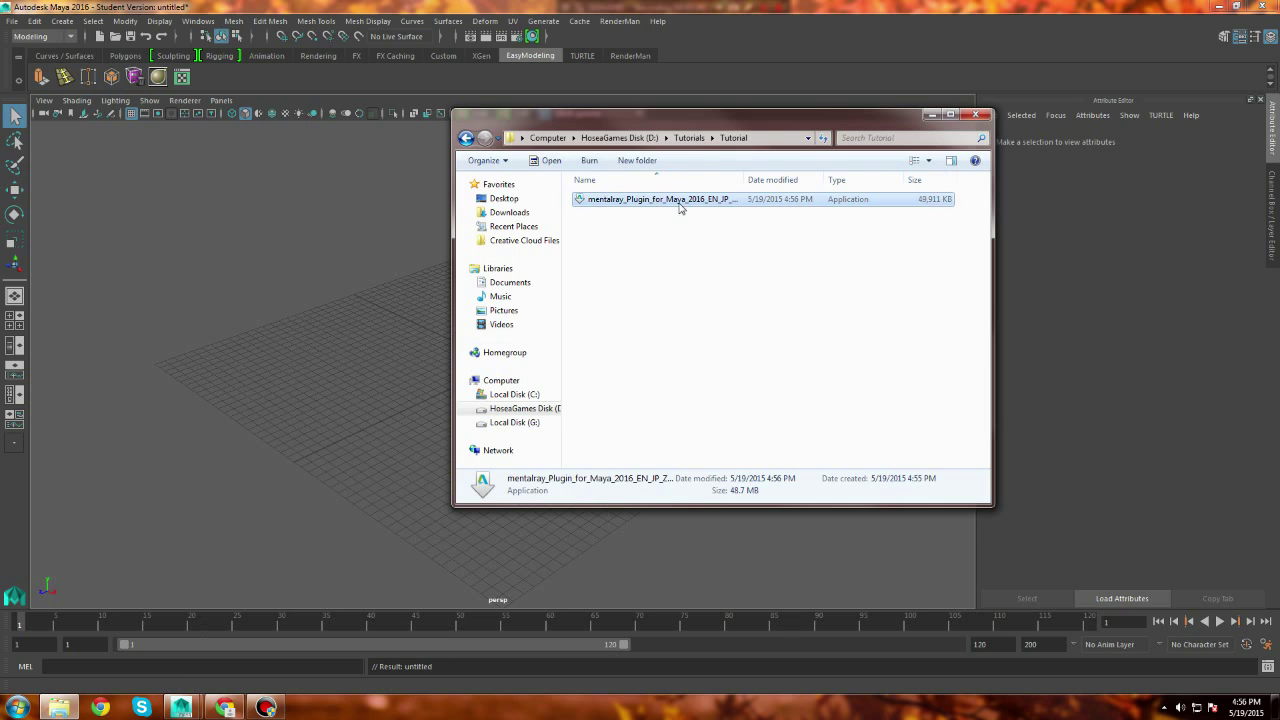
double_click(679, 207)
left_click(664, 366)
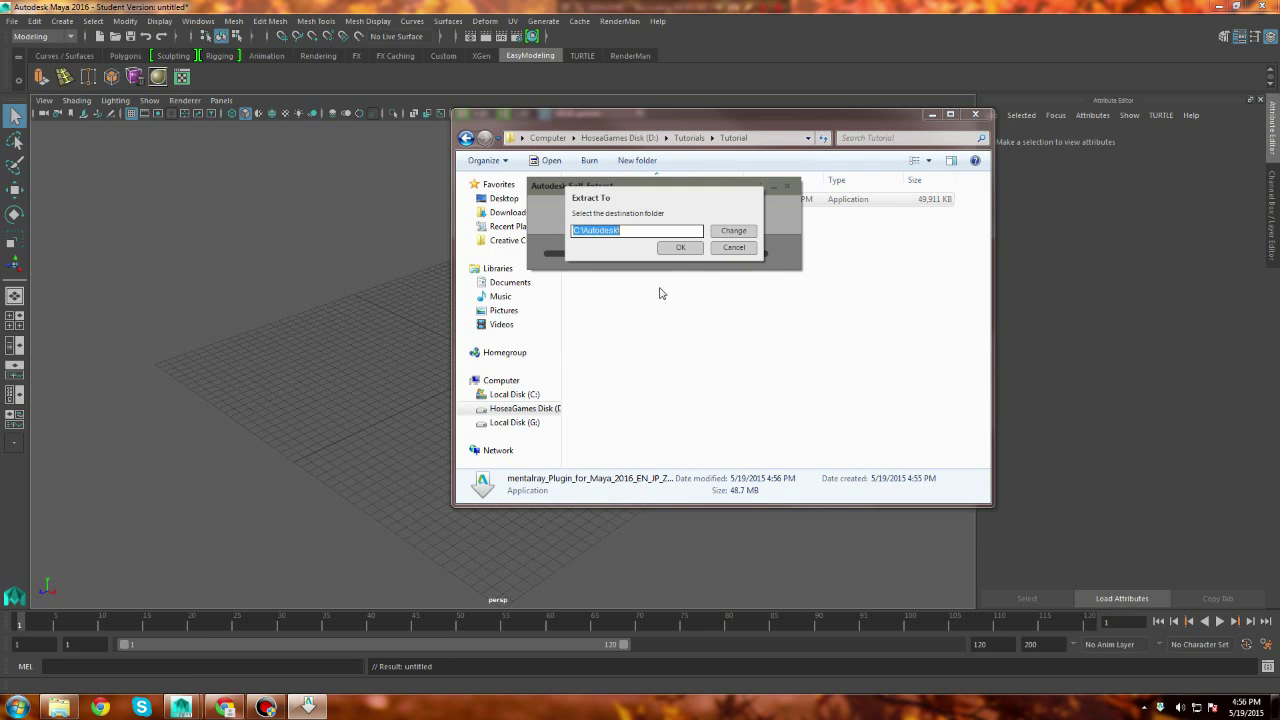
Start changing the extraction destination and browse to the Softwares folder on the D: drive
left_click(740, 231)
left_click_drag(724, 336, 728, 345)
scroll(669, 400, "down", 5)
left_click(562, 364)
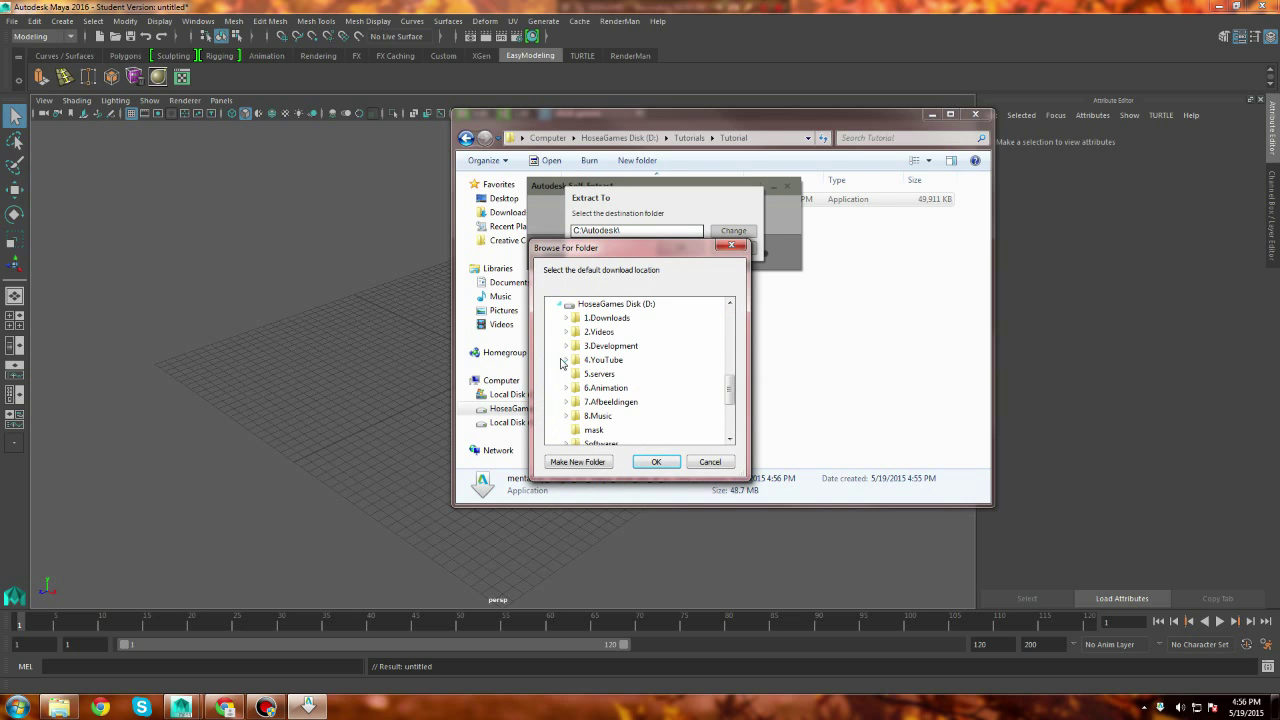
scroll(564, 364, "down", 2)
double_click(601, 372)
scroll(605, 332, "up", 3)
left_click_drag(614, 260, 896, 174)
scroll(894, 274, "down", 4)
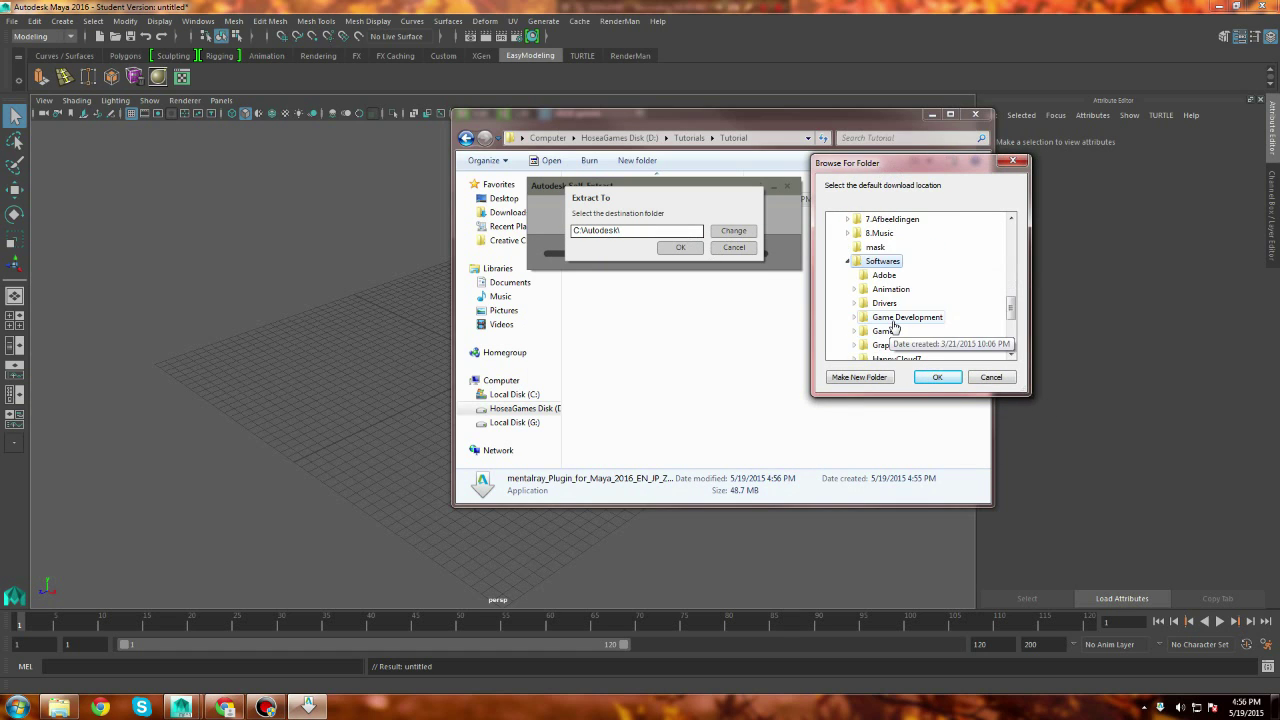
scroll(894, 324, "up", 6)
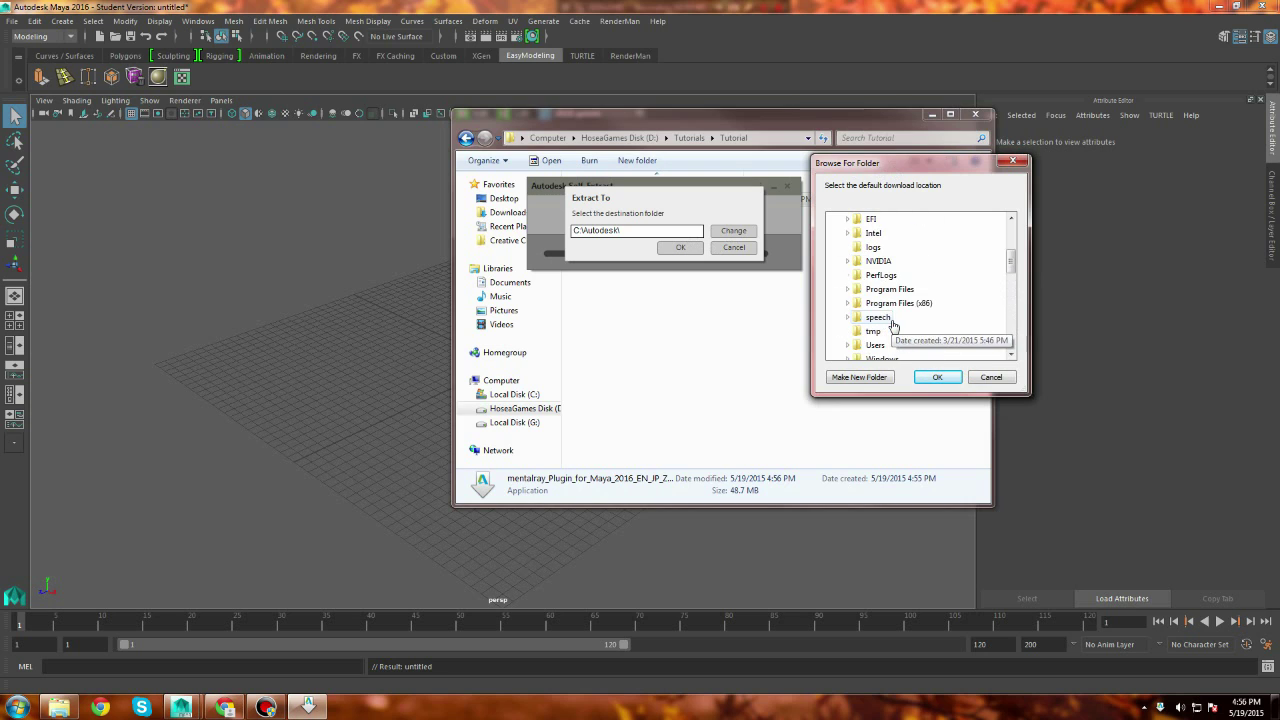
scroll(894, 324, "up", 1)
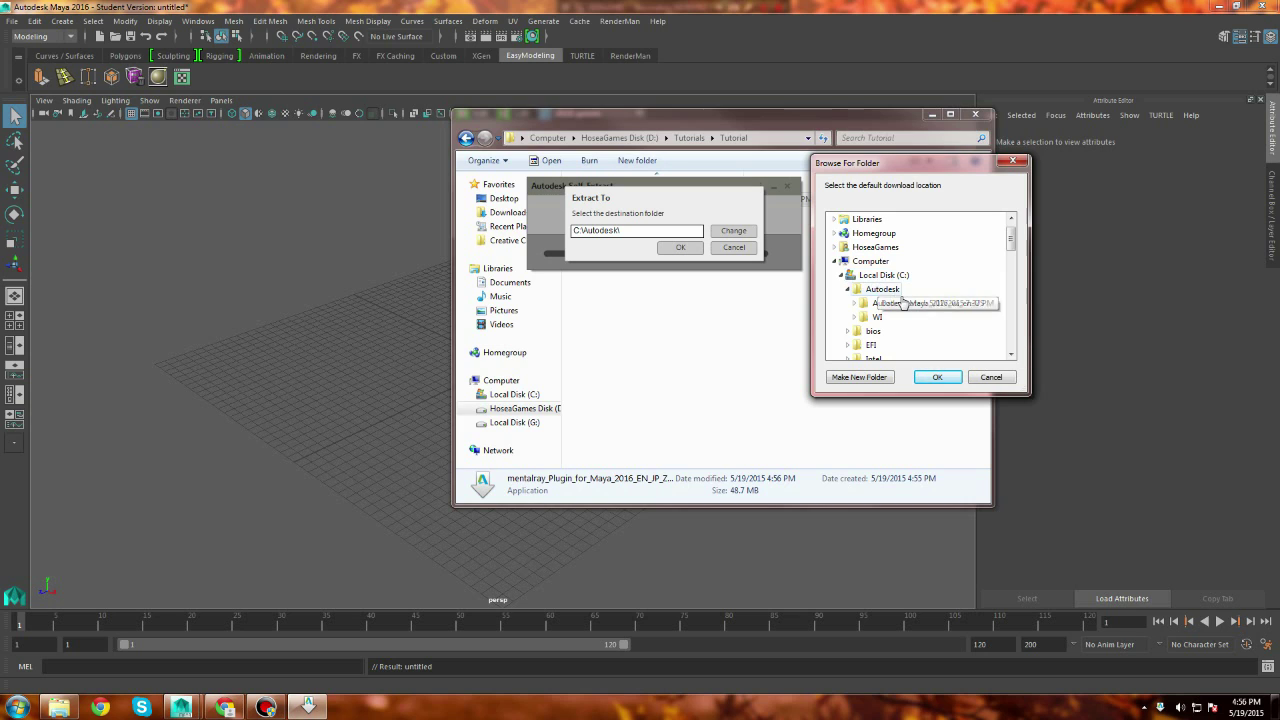
scroll(907, 302, "down", 4)
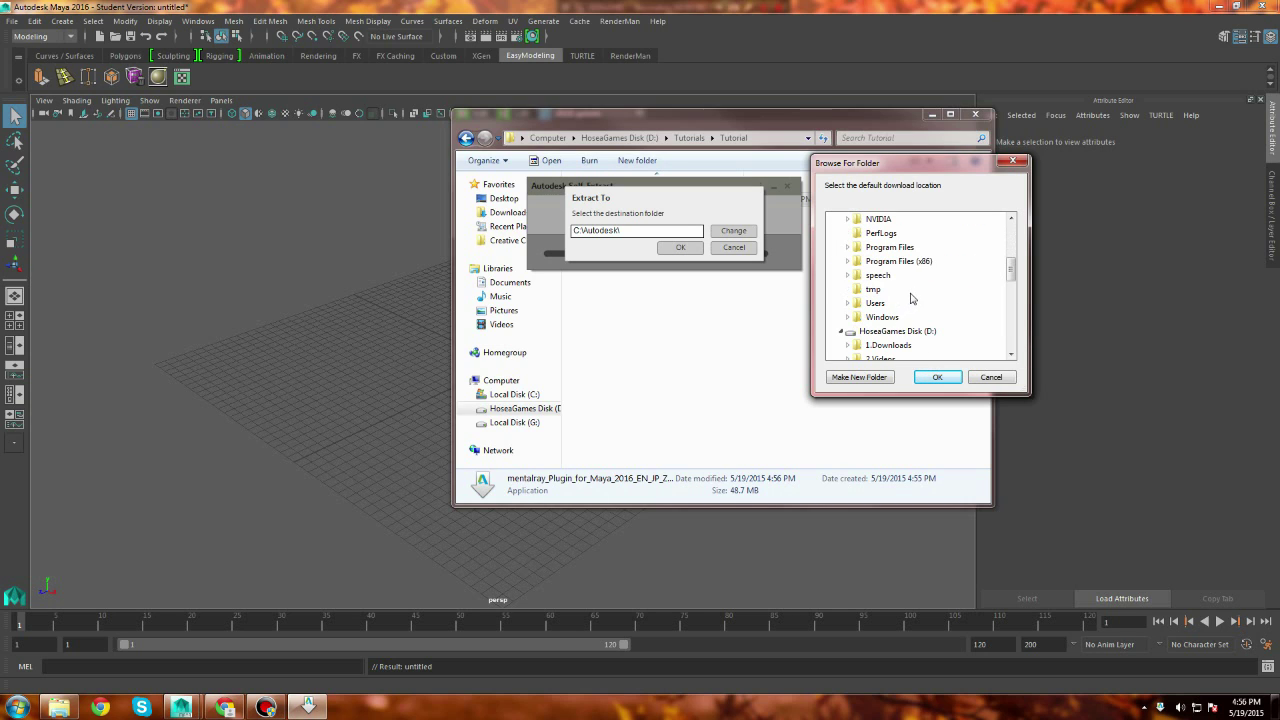
scroll(911, 297, "down", 6)
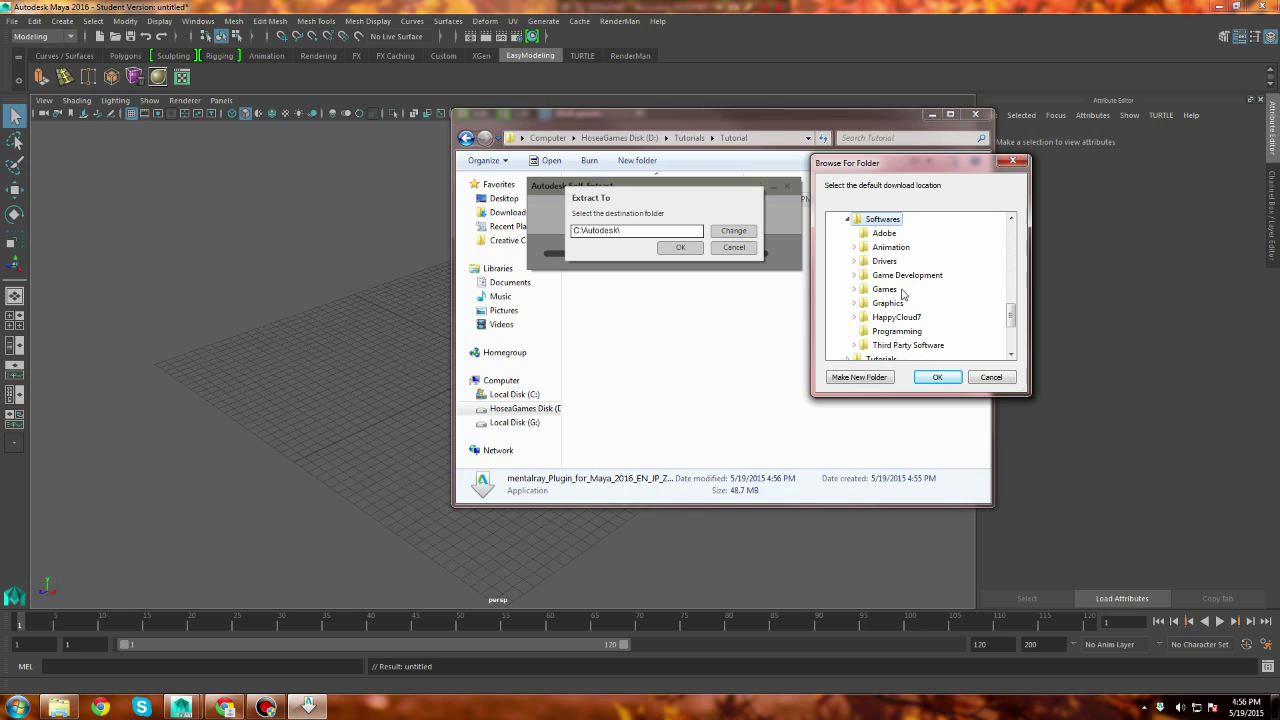
Create a folder named Mental Ray inside Third Party Software and extract the installer files into it
double_click(908, 345)
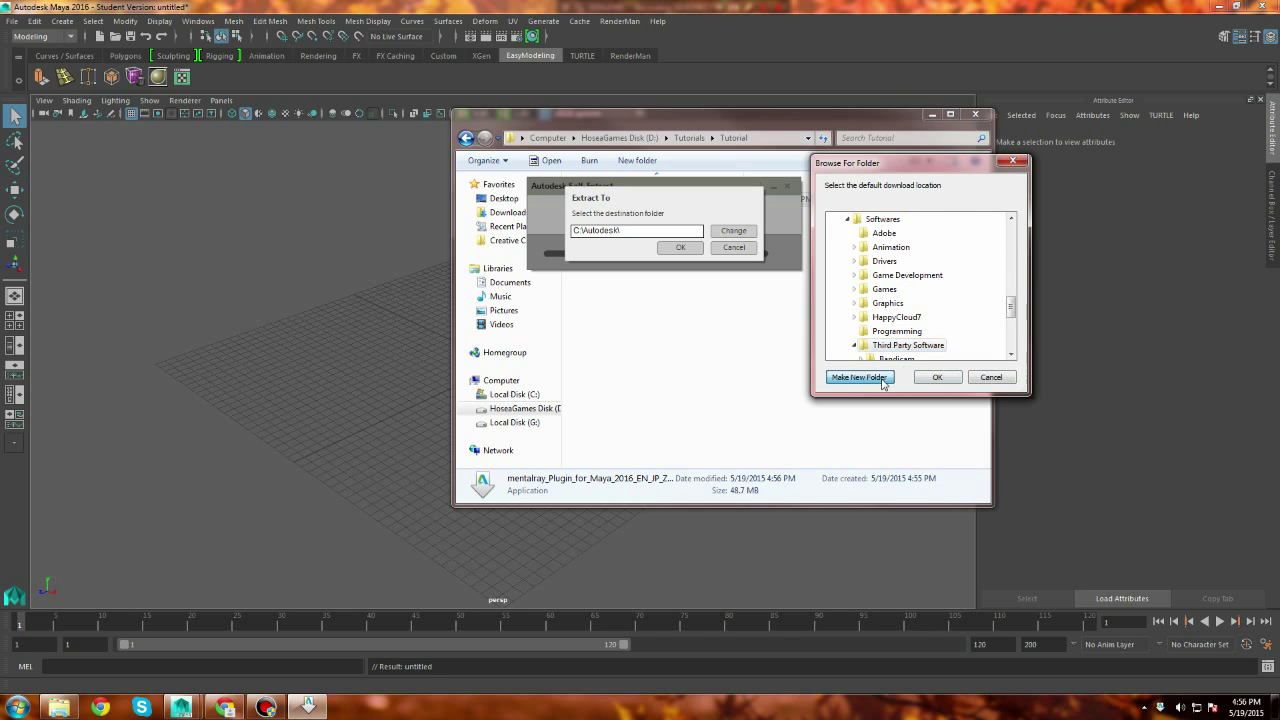
left_click(878, 378)
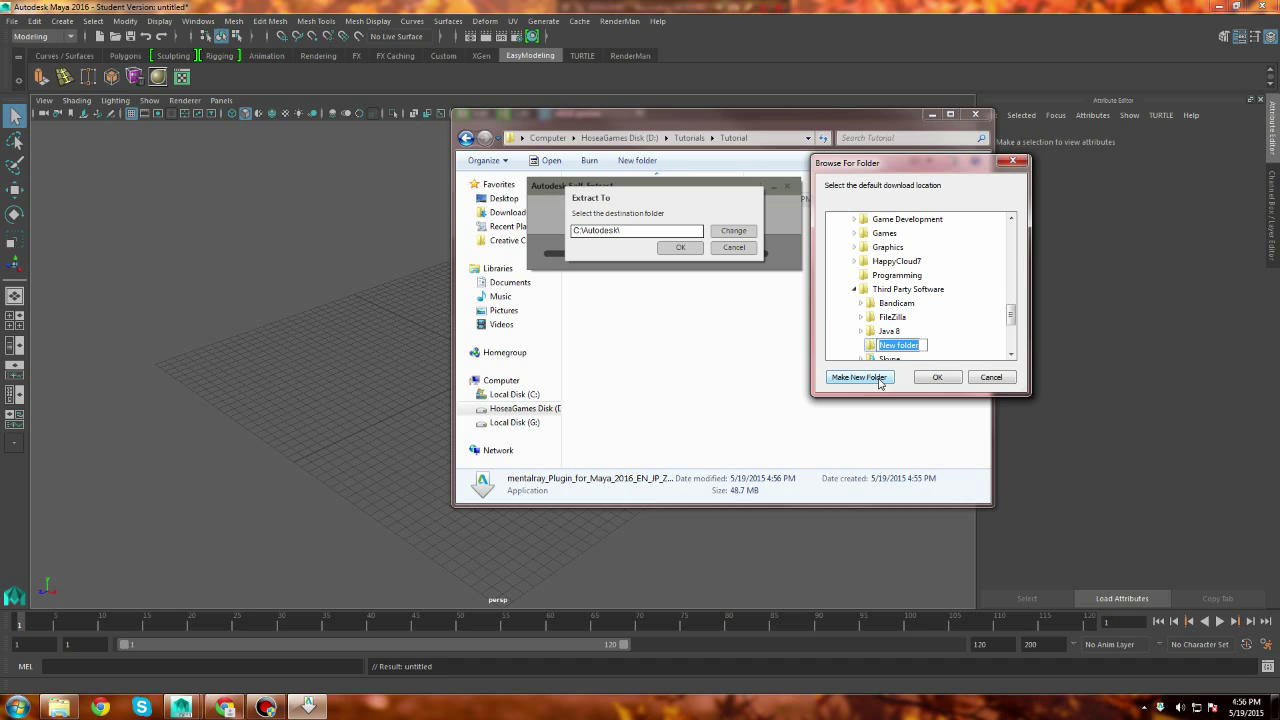
type("Mental Ray")
left_click(937, 377)
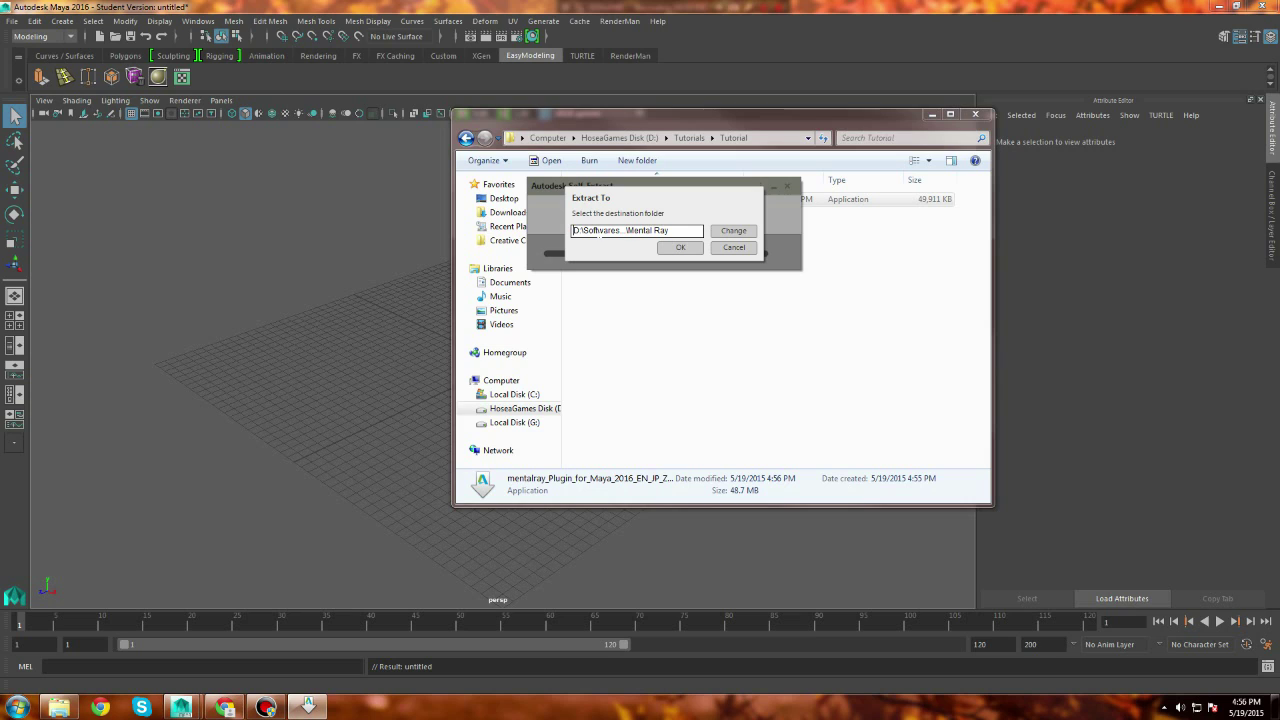
left_click(680, 248)
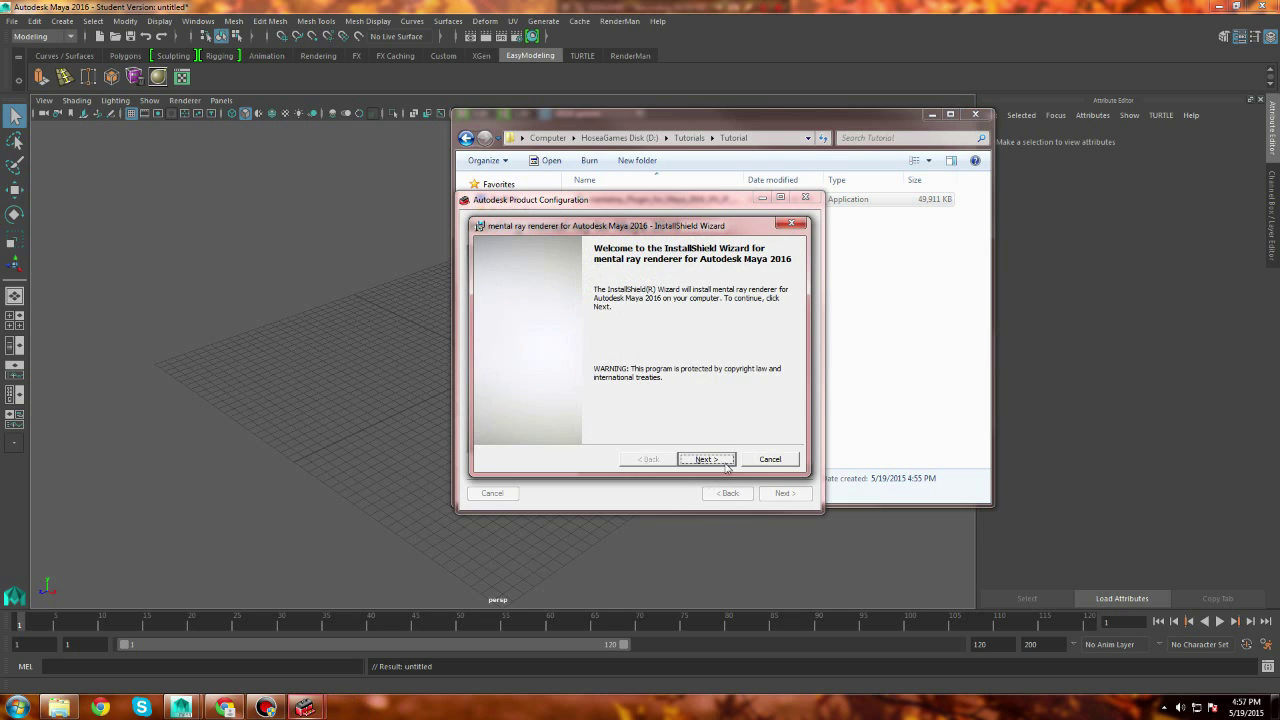
Set the mental ray renderer's install destination to the Mental Ray folder in D:\Softwares\Third Party Software
left_click(726, 461)
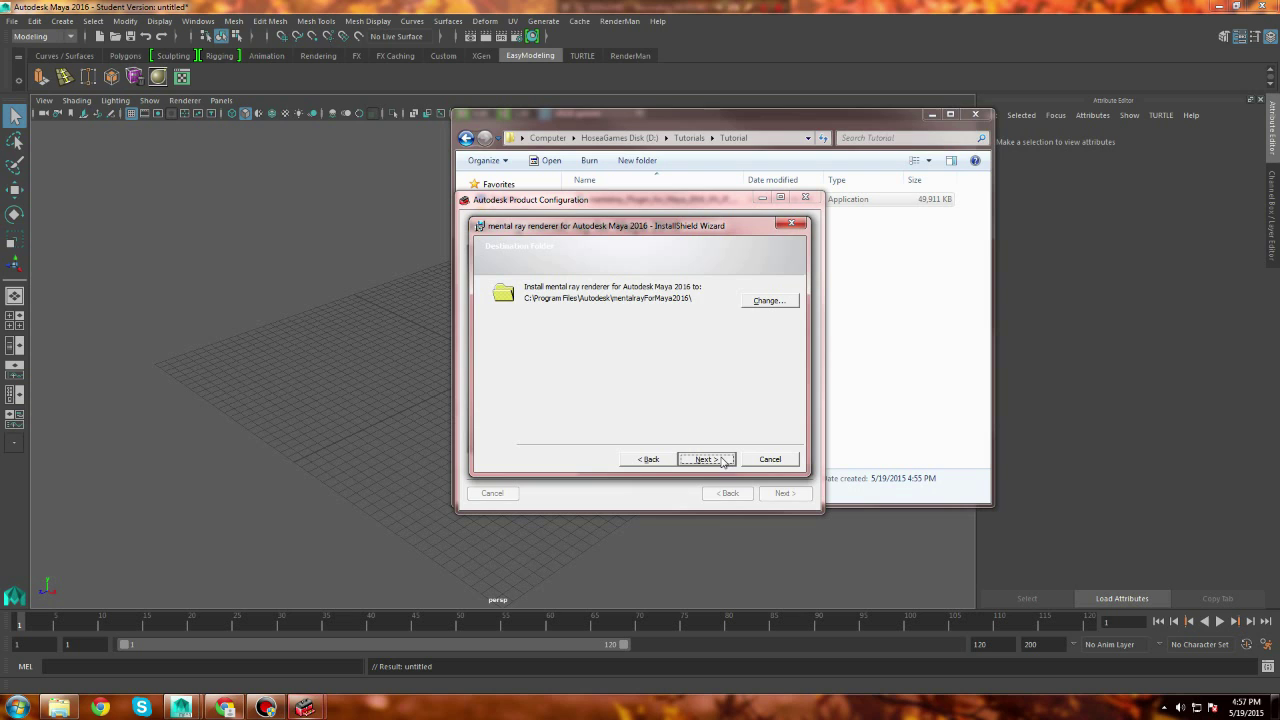
left_click(765, 301)
left_click(731, 301)
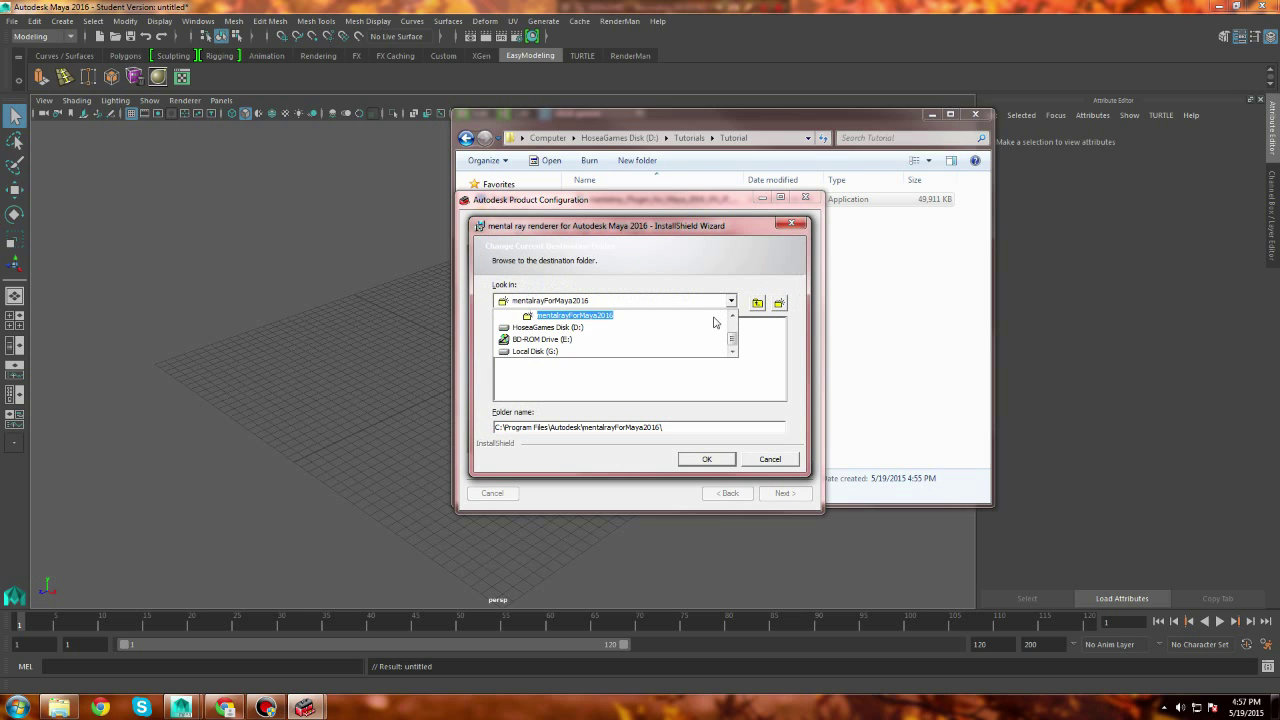
left_click(578, 328)
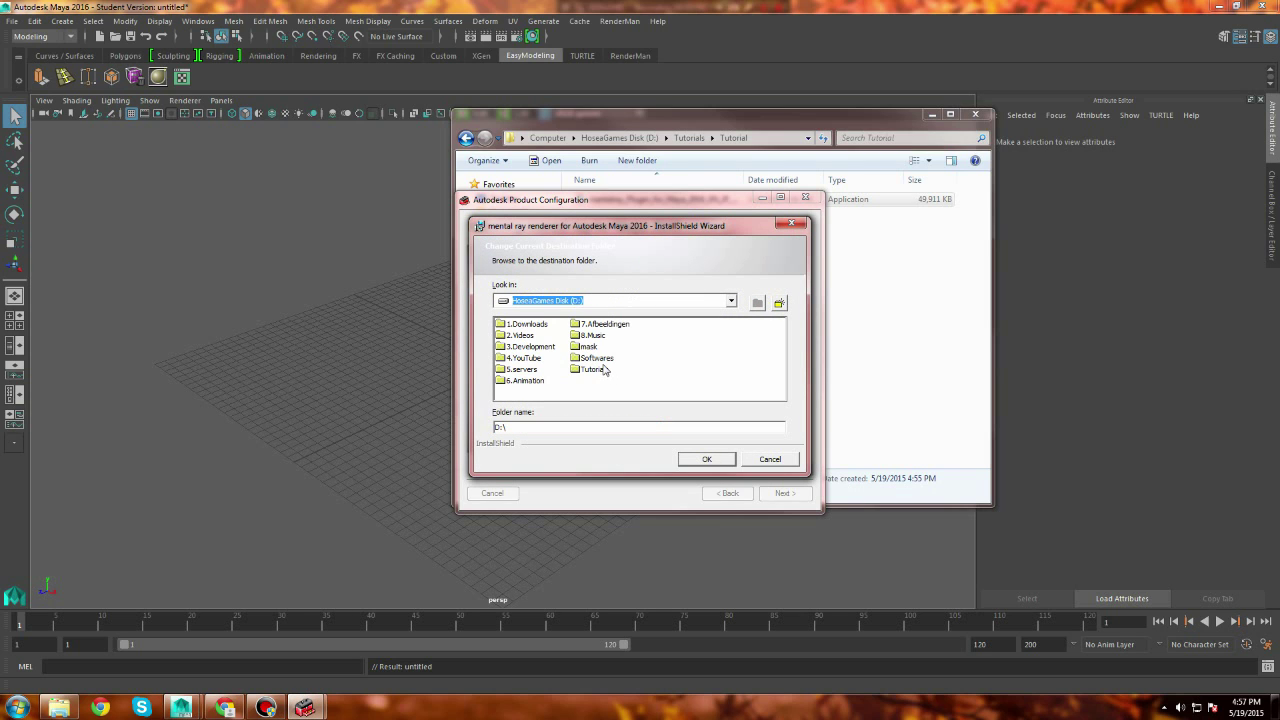
double_click(596, 358)
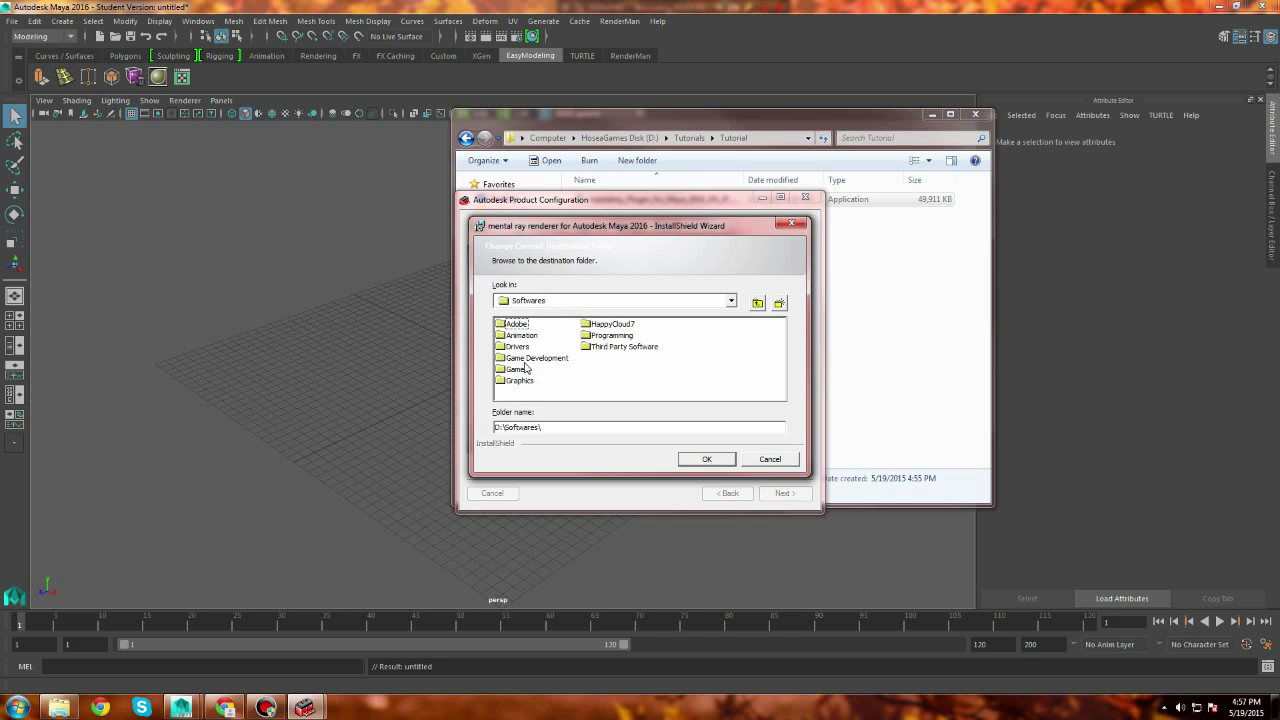
double_click(602, 348)
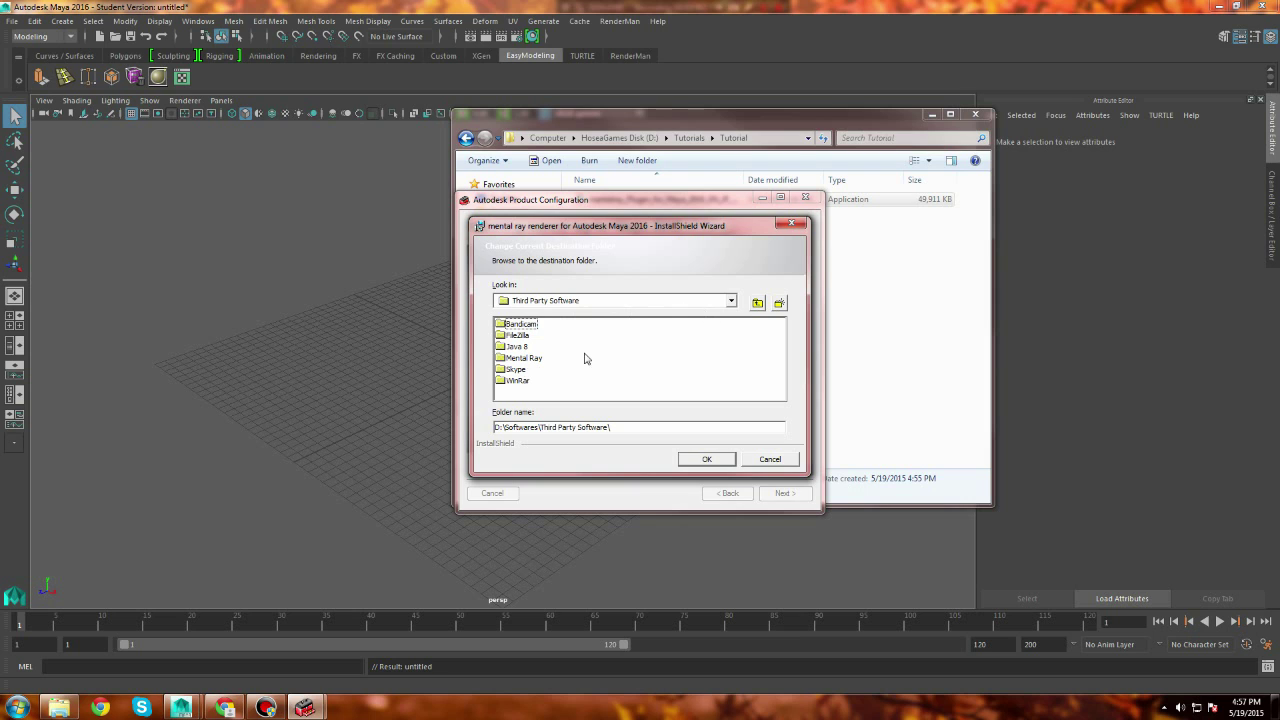
left_click(520, 347)
left_click(524, 358)
left_click(705, 459)
Install the mental ray renderer for Maya 2016 and close the finished setup
left_click(706, 460)
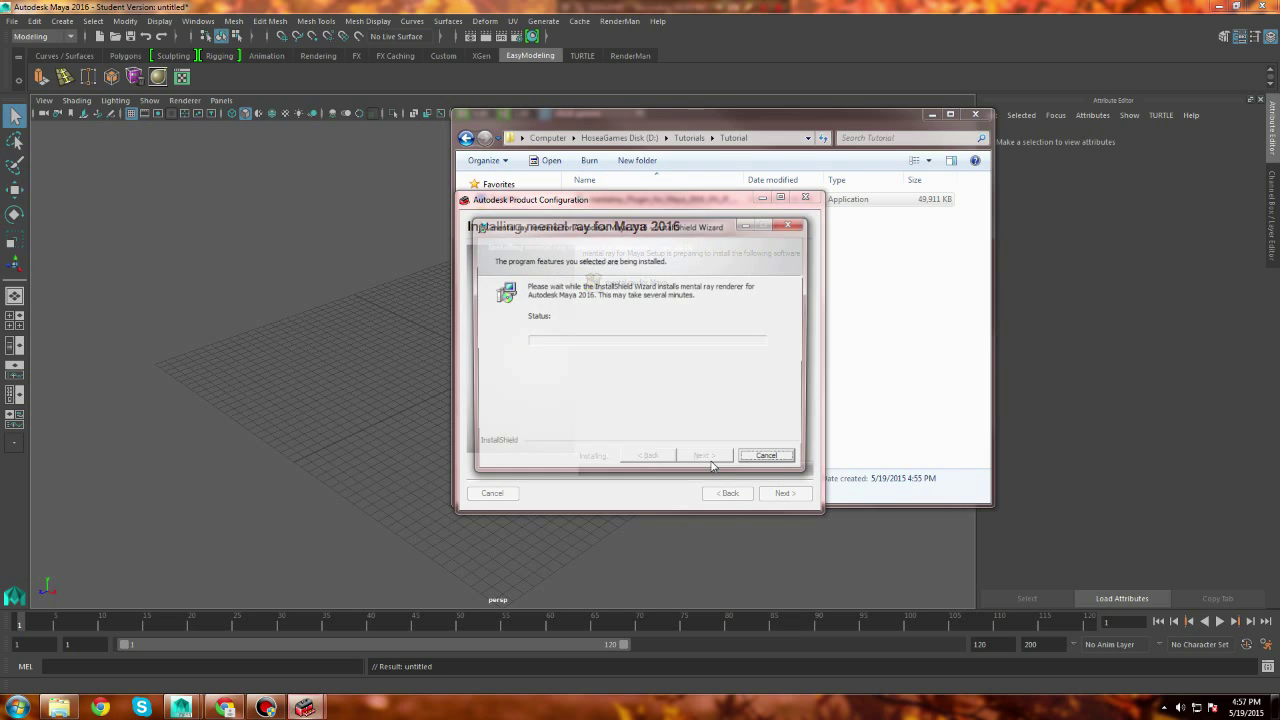
left_click(715, 462)
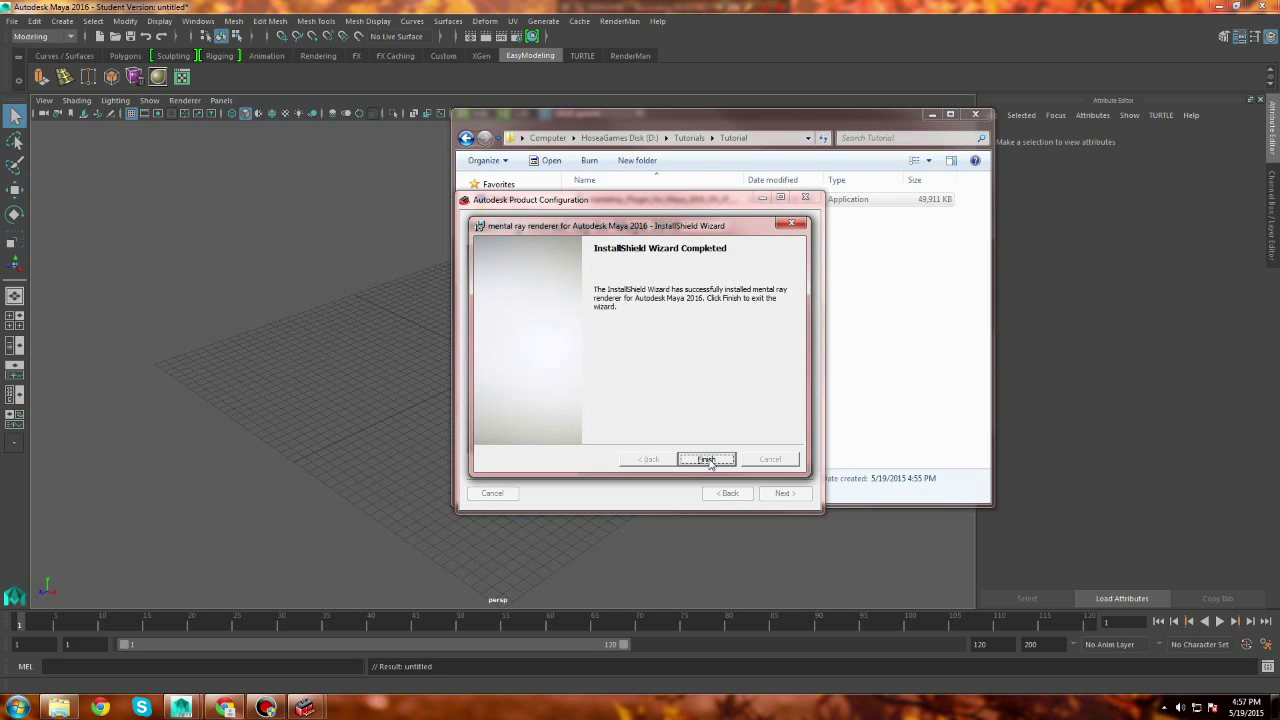
left_click(707, 460)
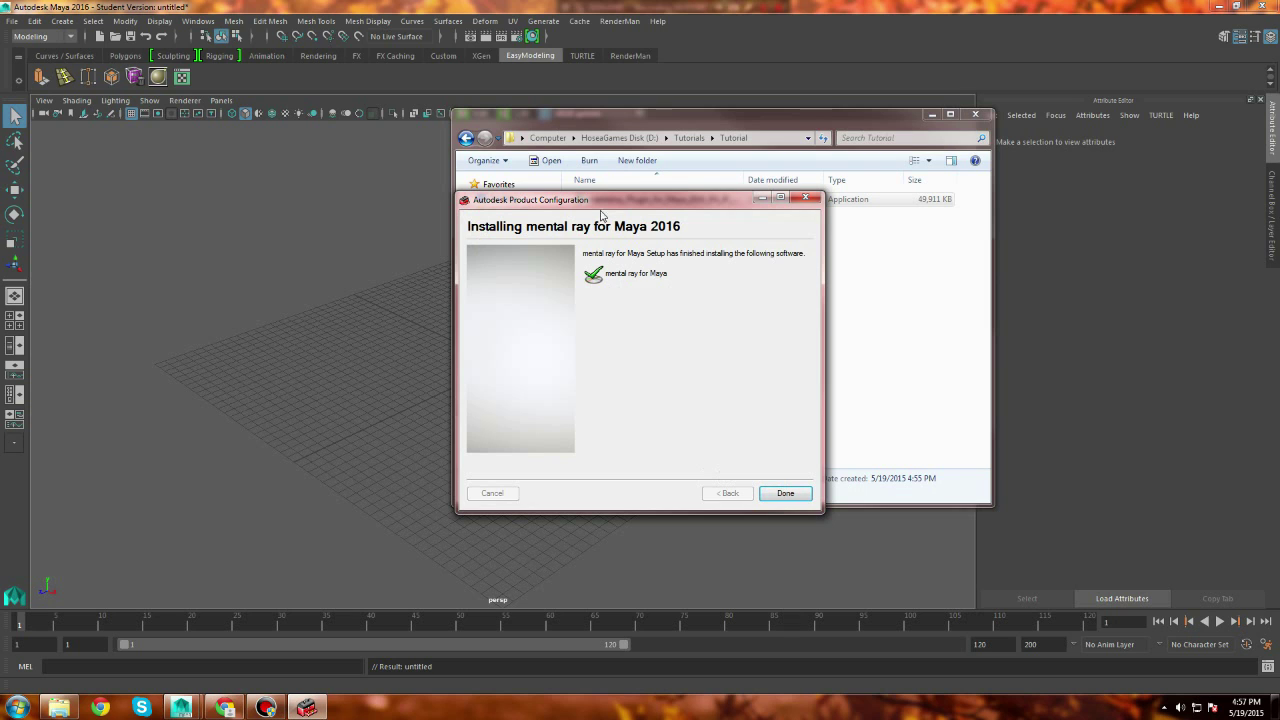
left_click(786, 493)
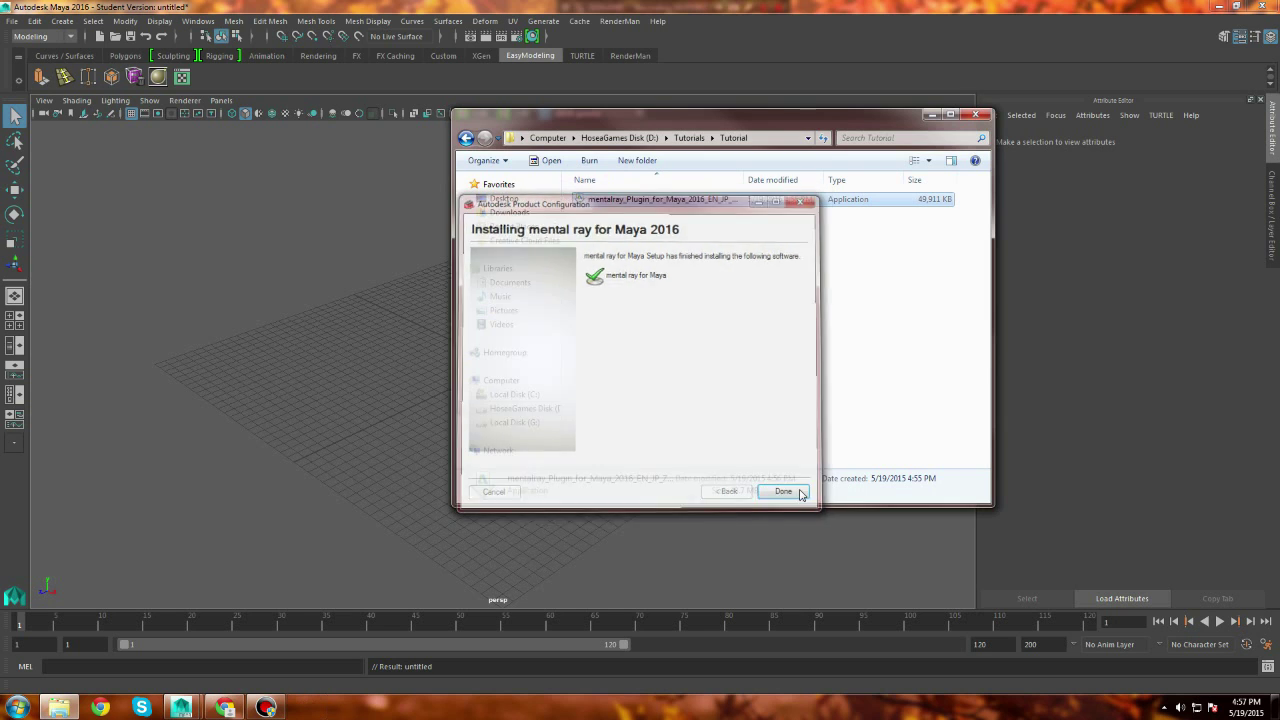
Close the installer's folder window and open Maya's Plug-in Manager
left_click(975, 114)
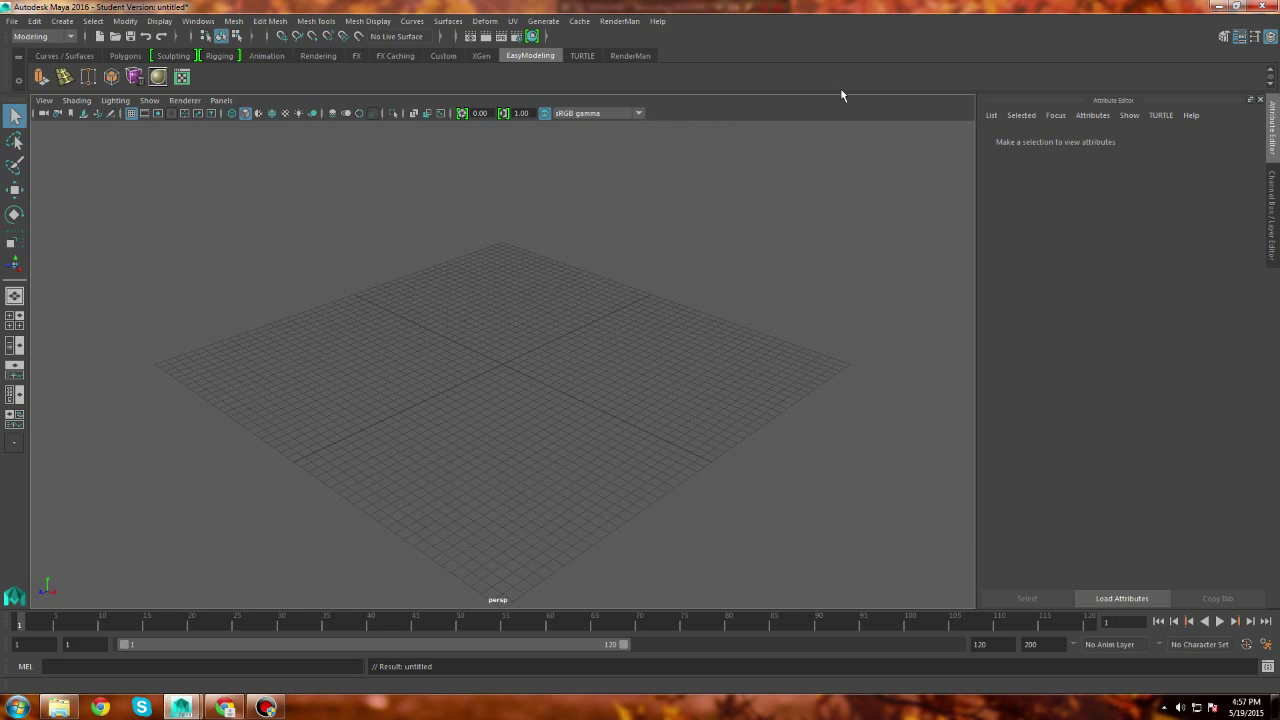
left_click(198, 21)
mouse_move(255, 100)
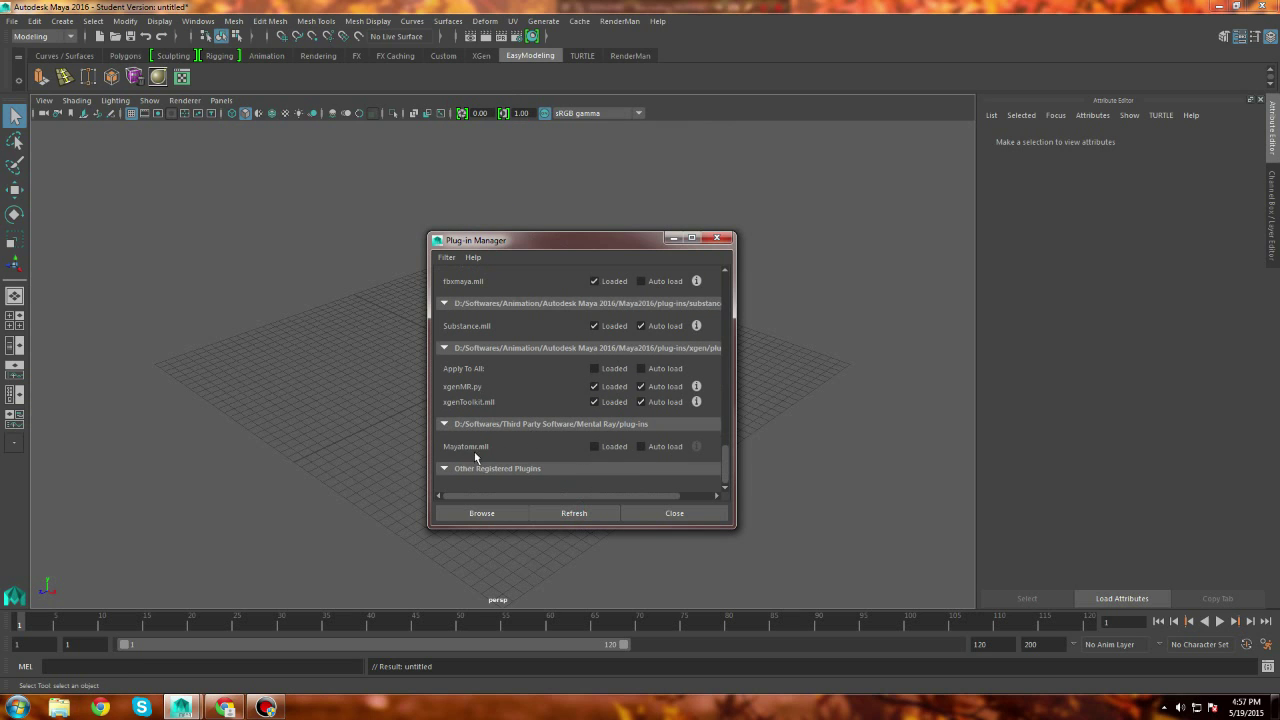
Examine the full list of plug-ins and locate the Mayatomr.mll entry under the Mental Ray plug-ins path
scroll(512, 436, "up", 1)
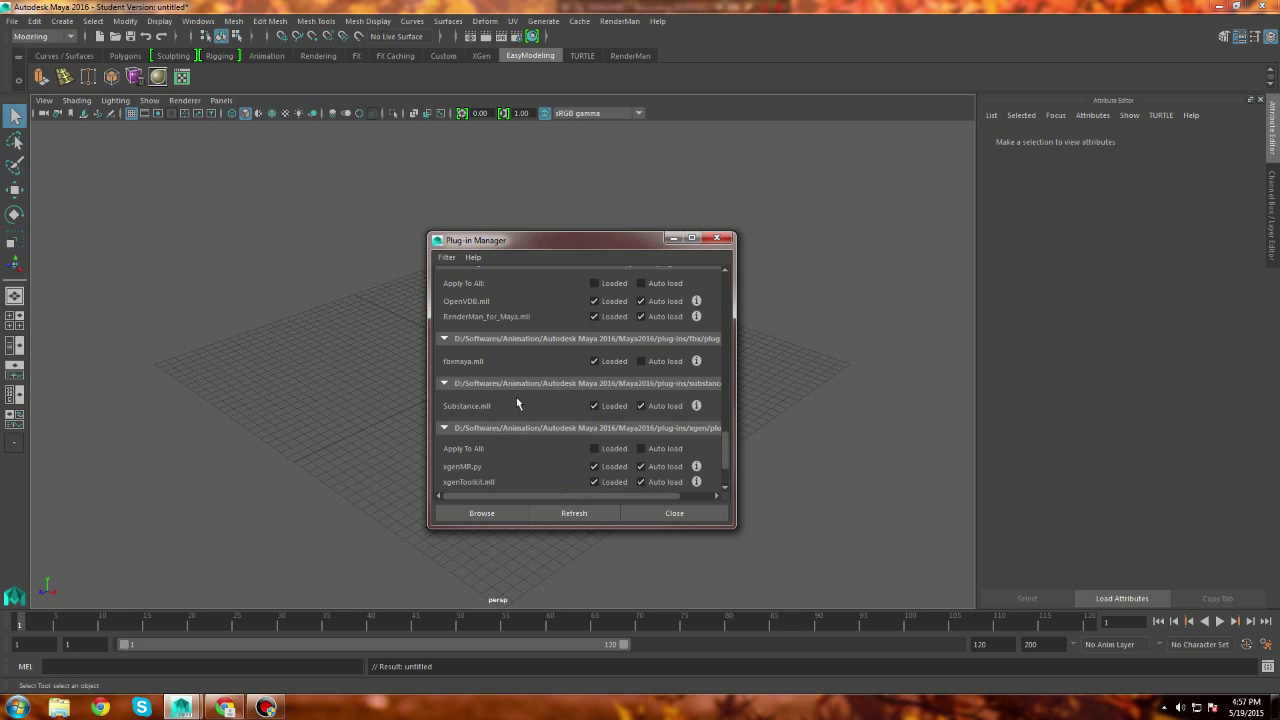
scroll(529, 381, "up", 2)
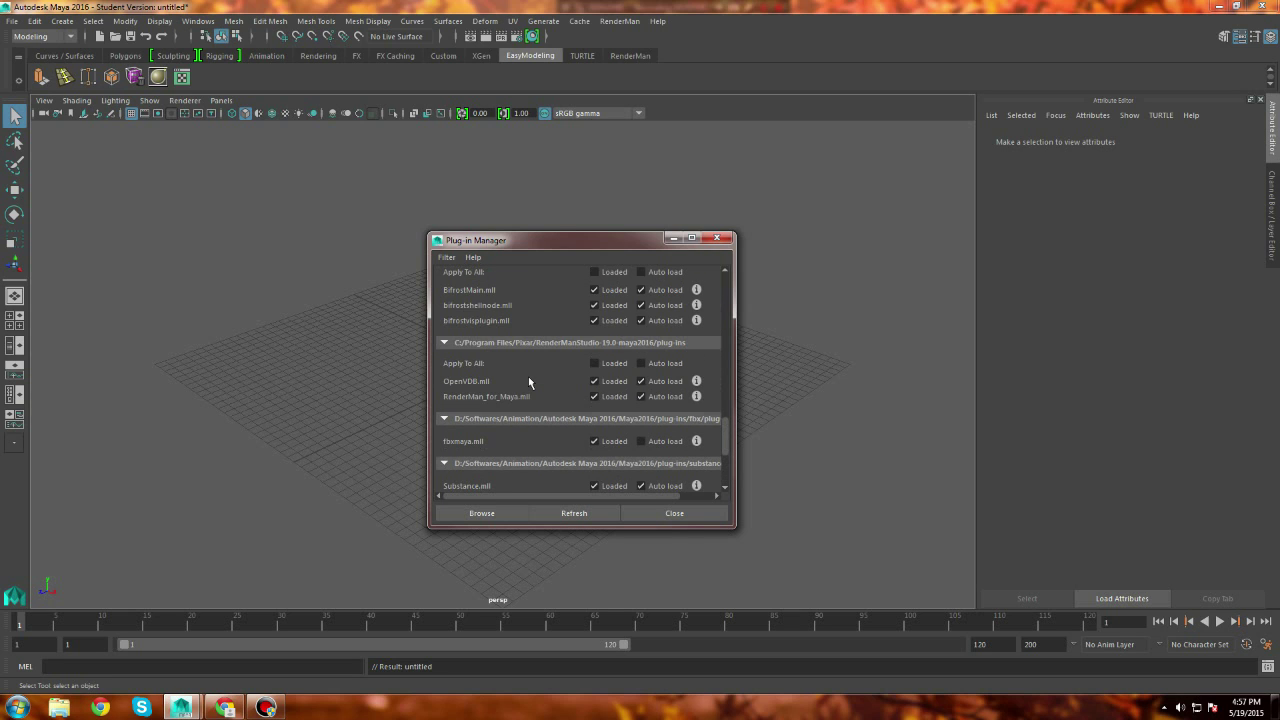
scroll(529, 381, "up", 1)
scroll(531, 378, "up", 3)
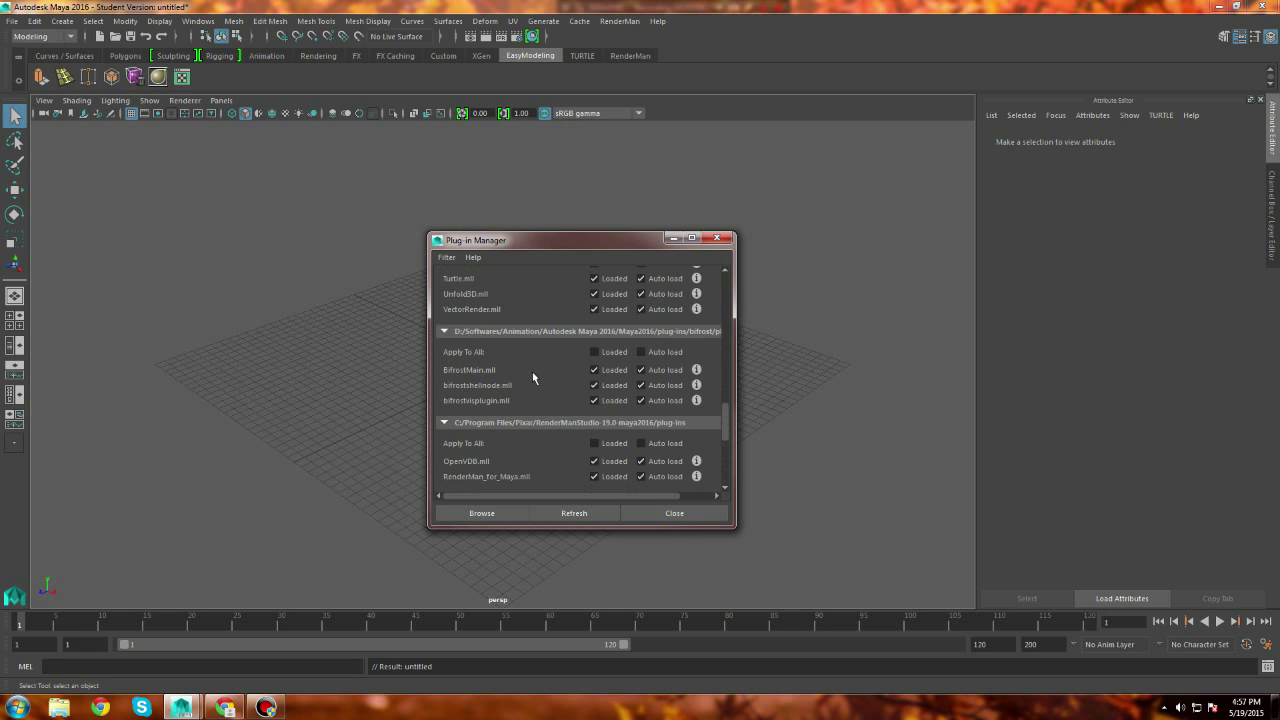
scroll(533, 377, "up", 5)
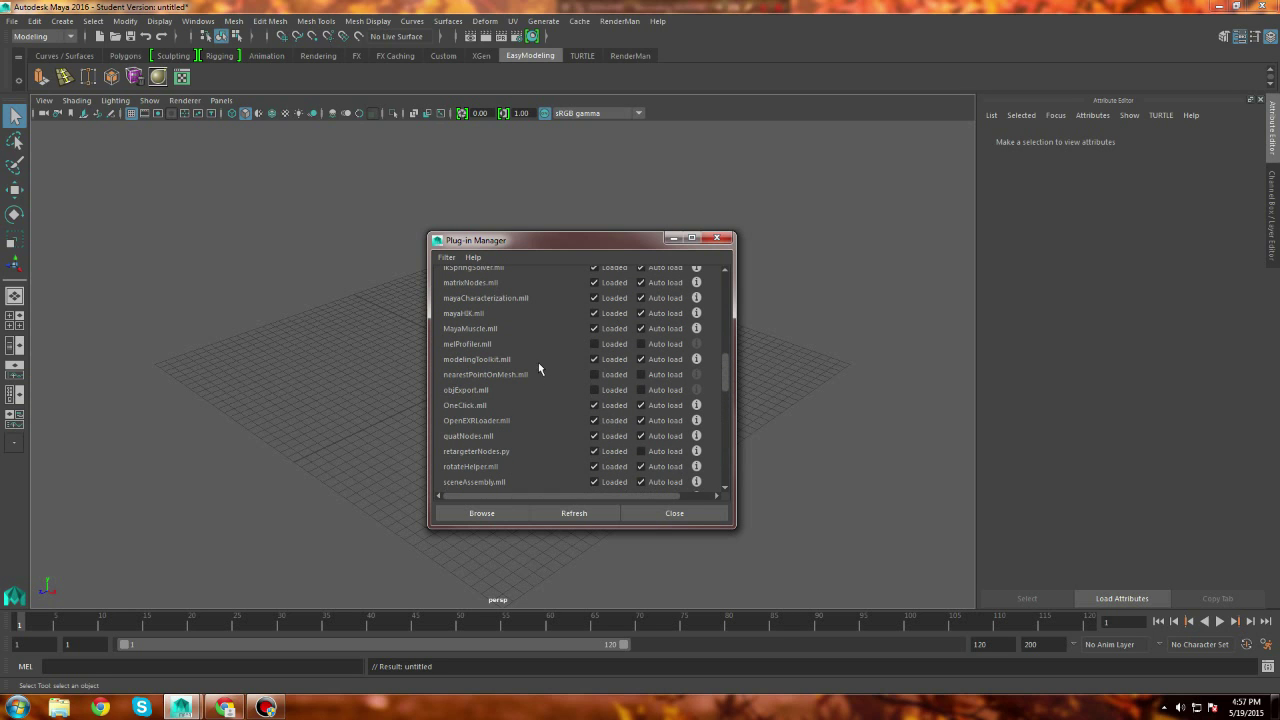
scroll(540, 343, "up", 5)
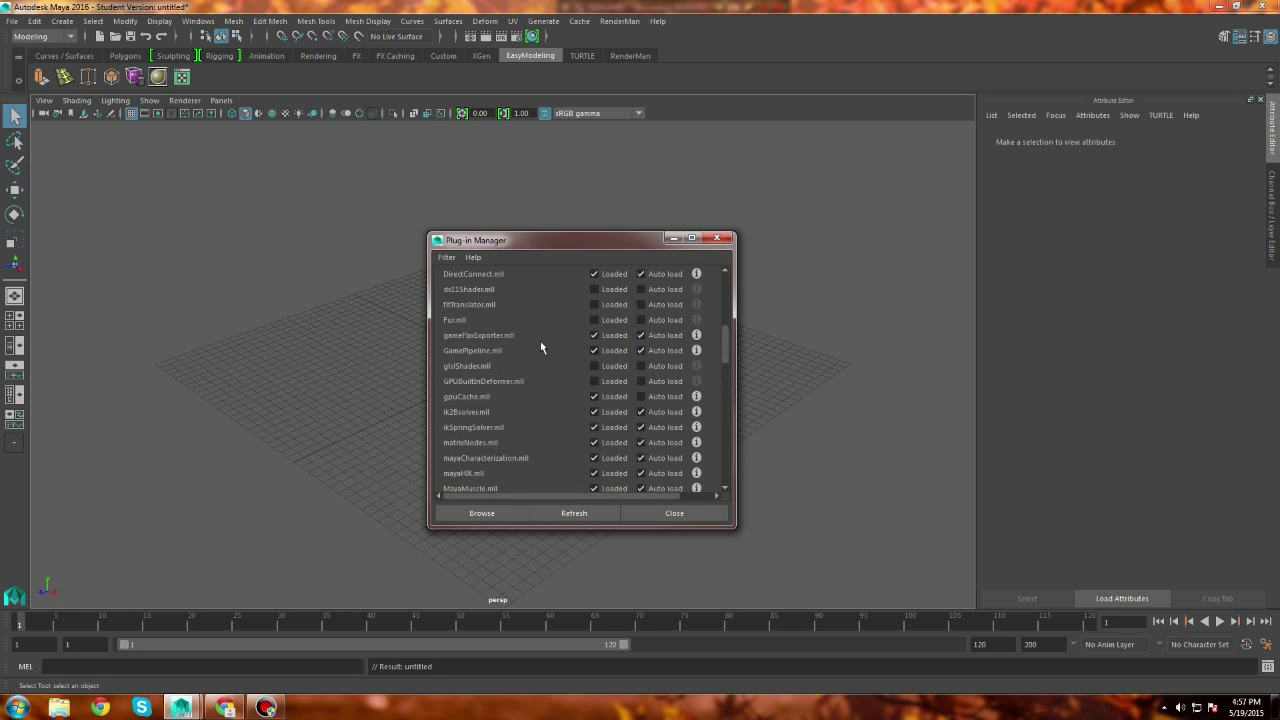
scroll(540, 347, "up", 4)
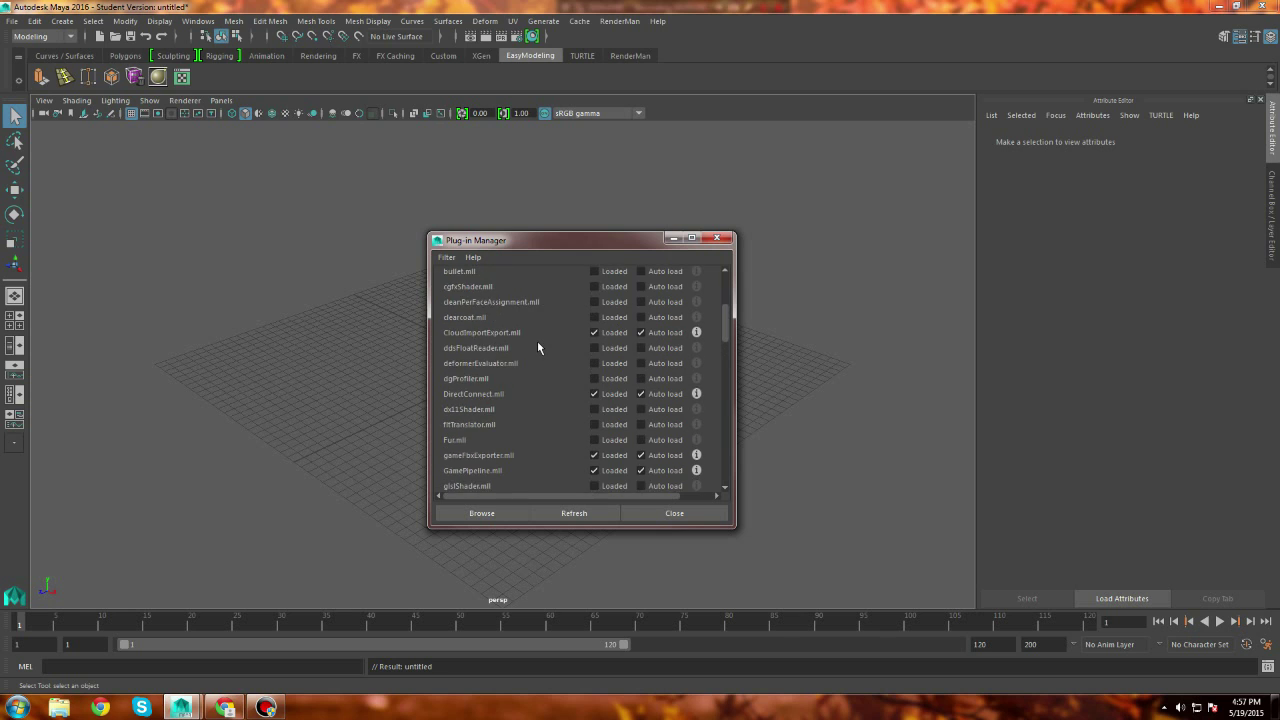
scroll(531, 345, "up", 2)
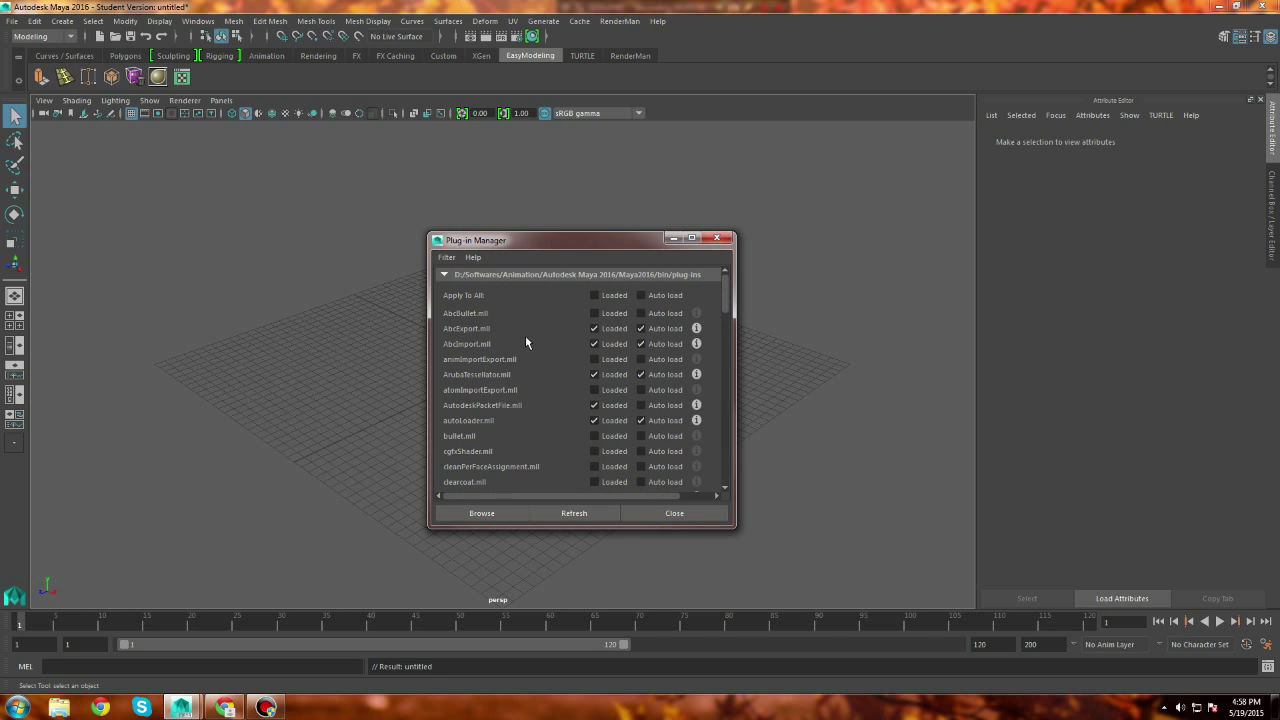
scroll(526, 343, "down", 20)
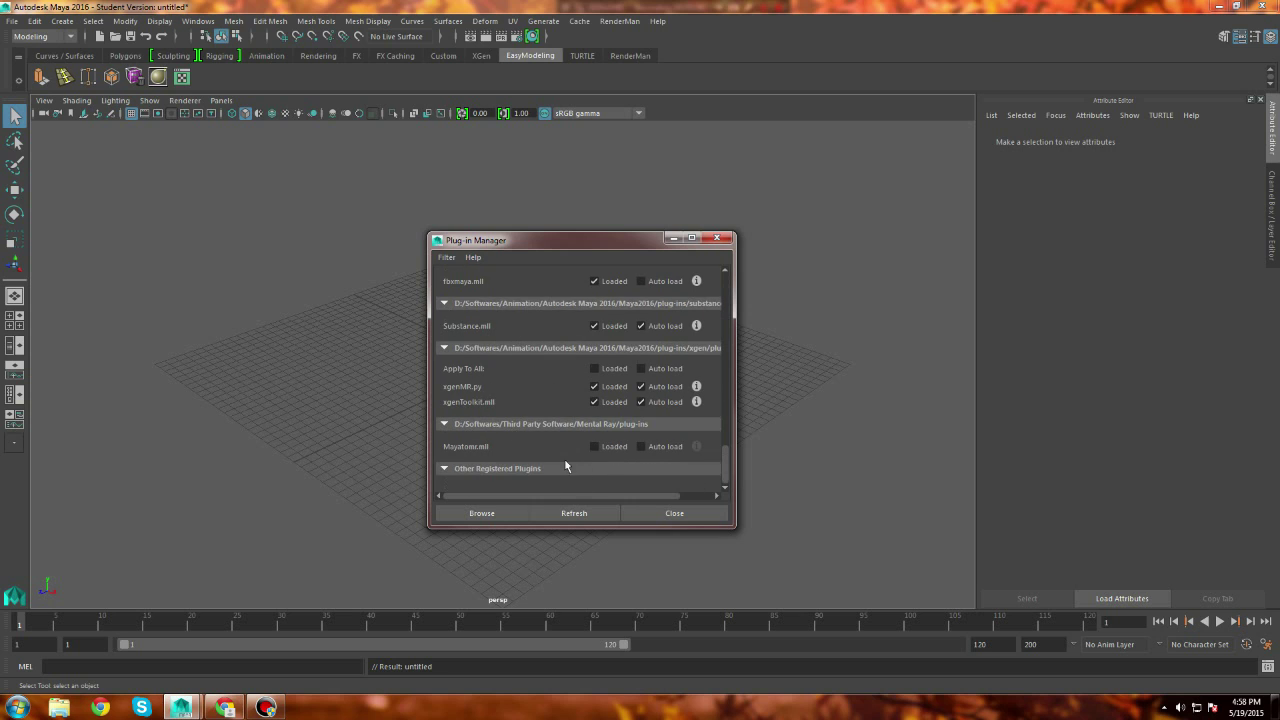
scroll(562, 402, "up", 1)
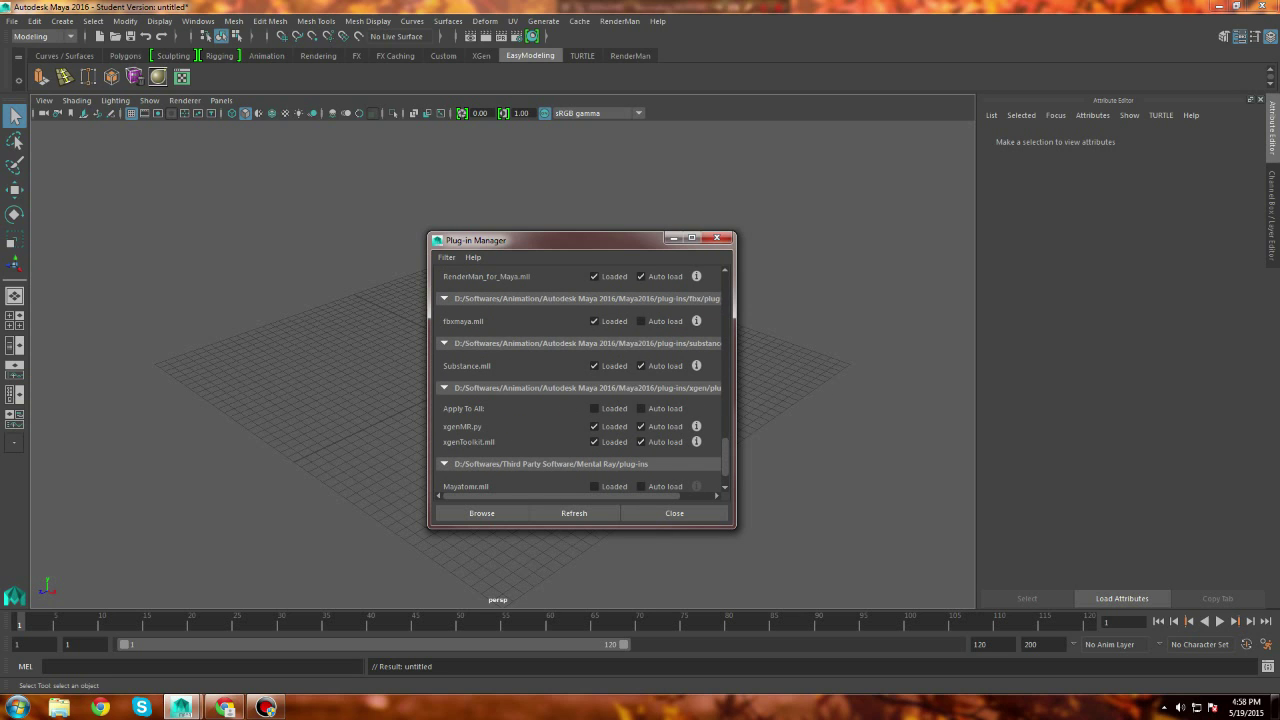
scroll(580, 400, "down", 1)
Set the Mayatomr.mll plug-in to Loaded and Auto load, and close the Plug-in Manager
left_click_drag(590, 240, 609, 212)
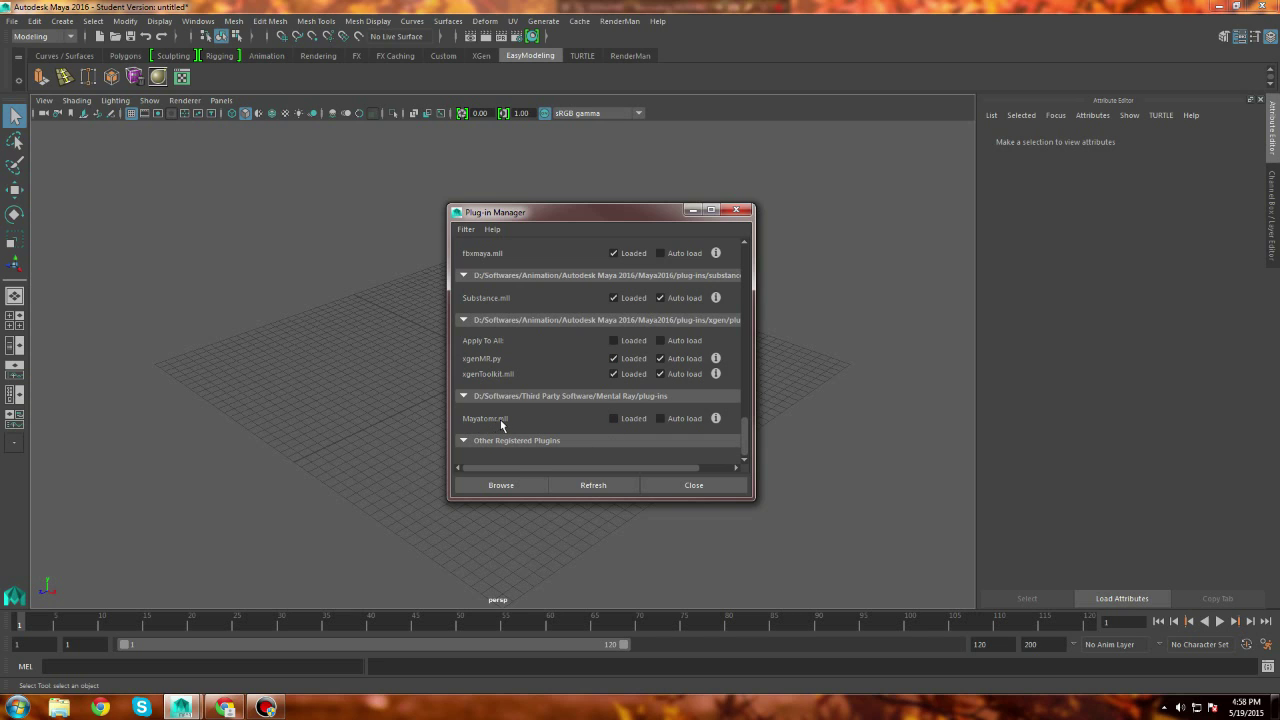
left_click(614, 419)
left_click(660, 419)
left_click(671, 485)
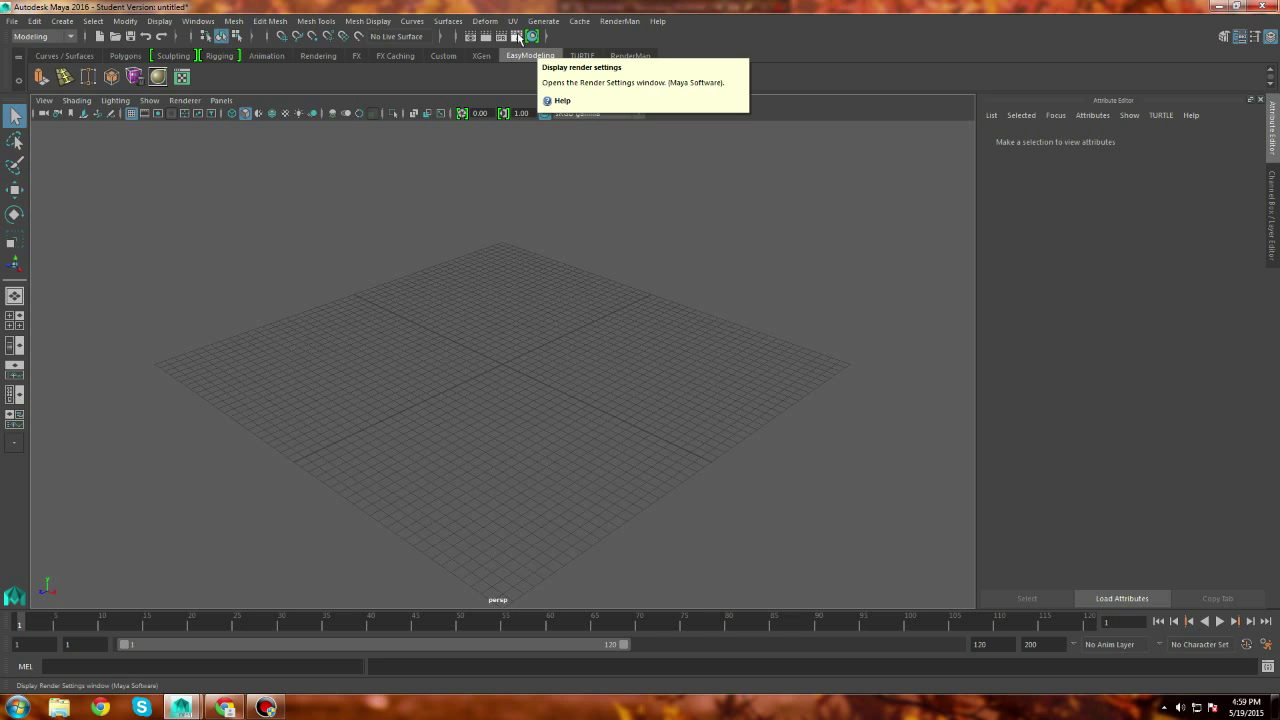
Try to switch the renderer to mental ray in the Render Settings, and close the window
left_click_drag(563, 177, 556, 255, "alt")
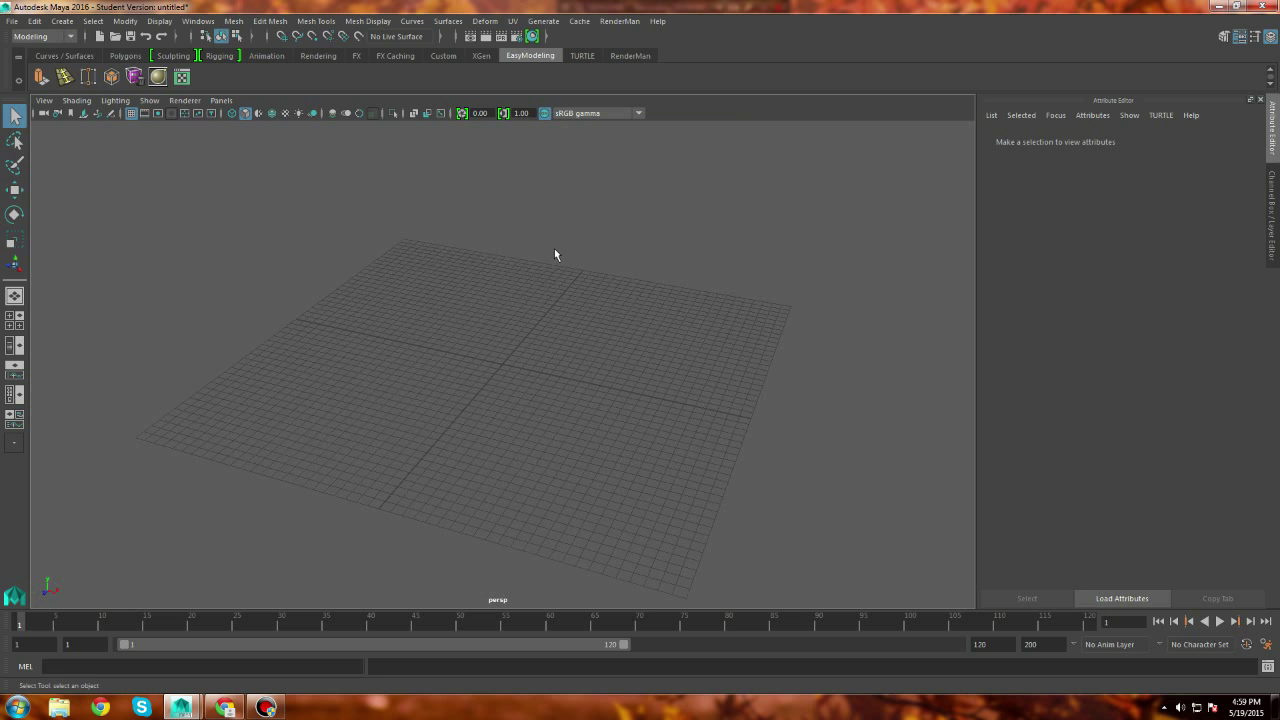
left_click(516, 37)
left_click(688, 167)
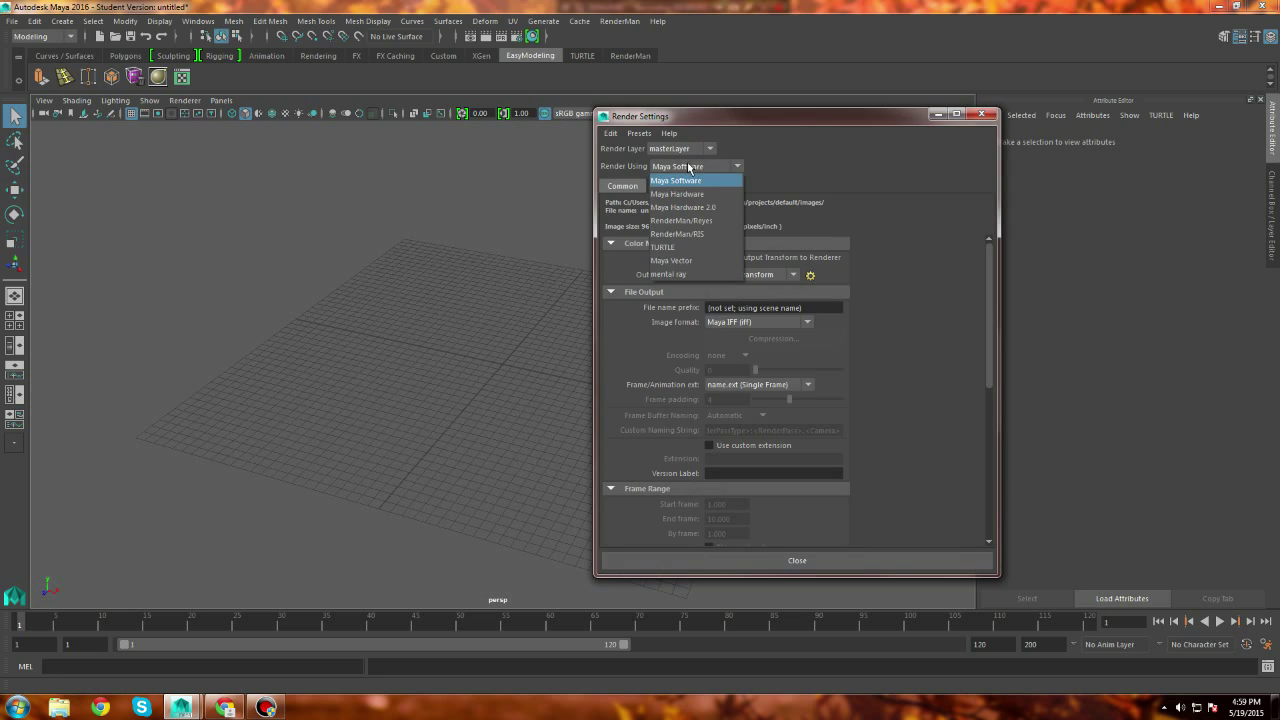
left_click(685, 274)
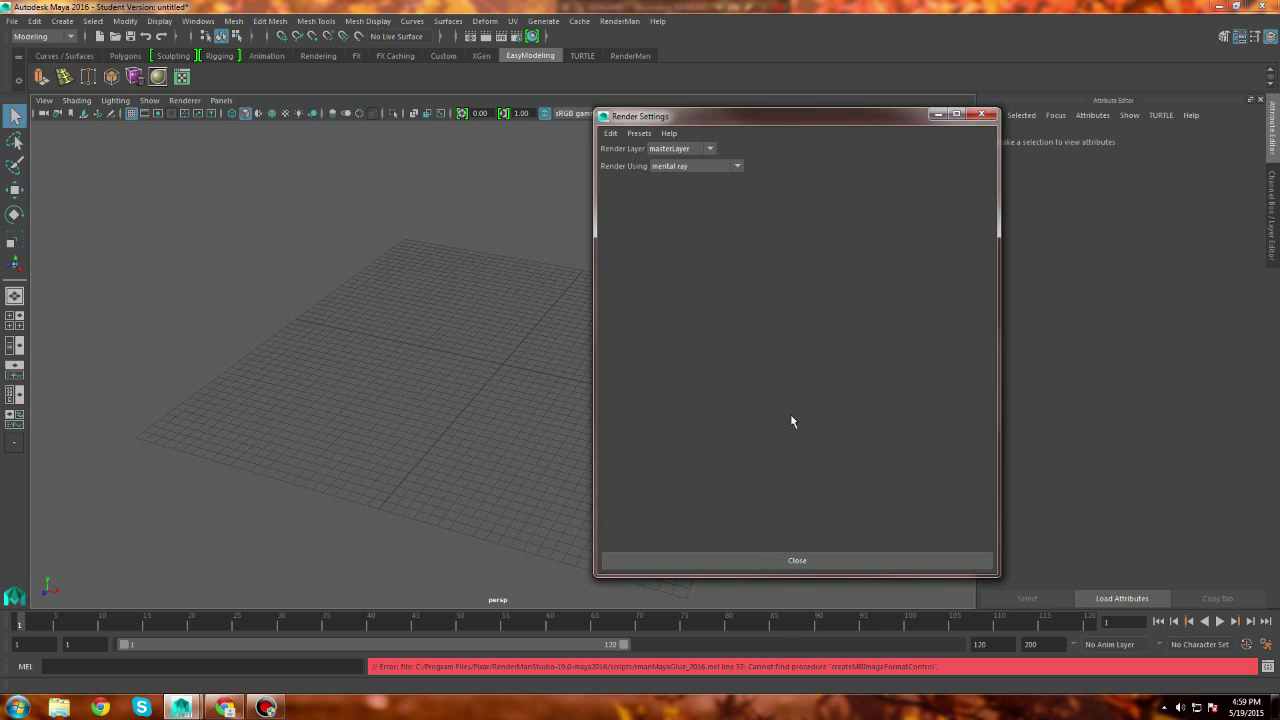
left_click(796, 561)
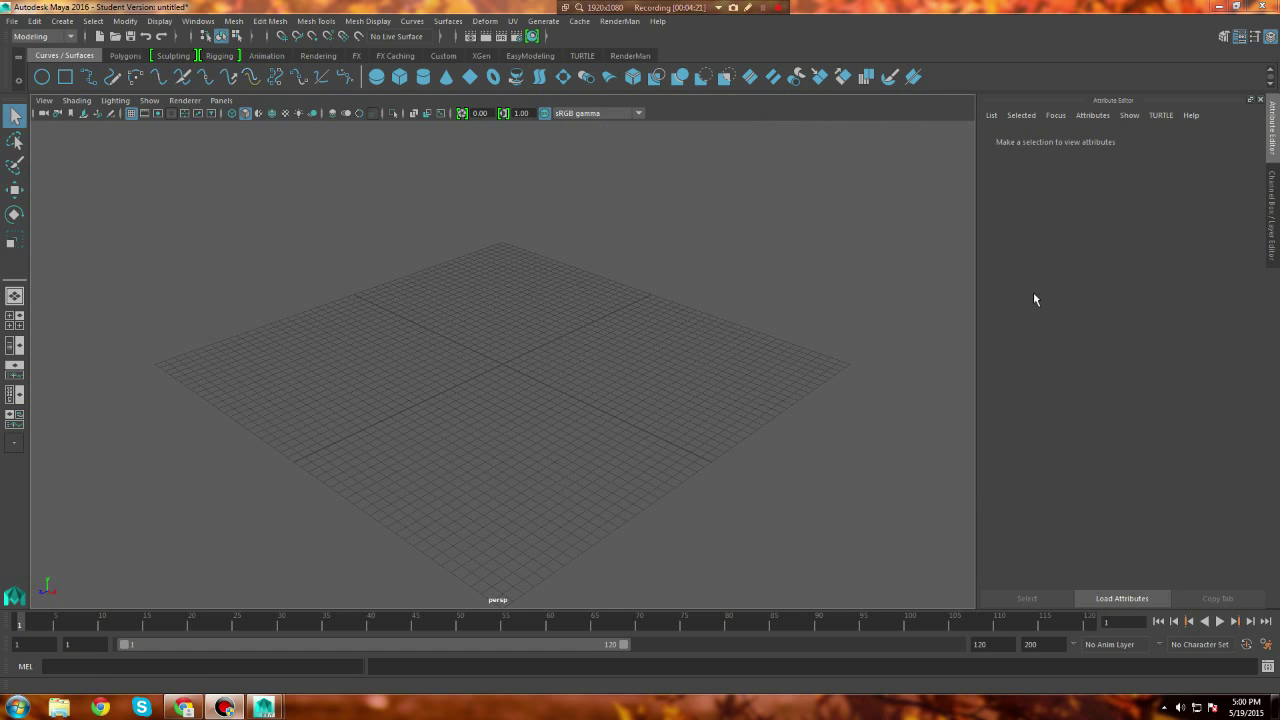
Open the Render Settings and set the scene to render using mental ray
left_click_drag(511, 360, 556, 364, "alt")
left_click(516, 36)
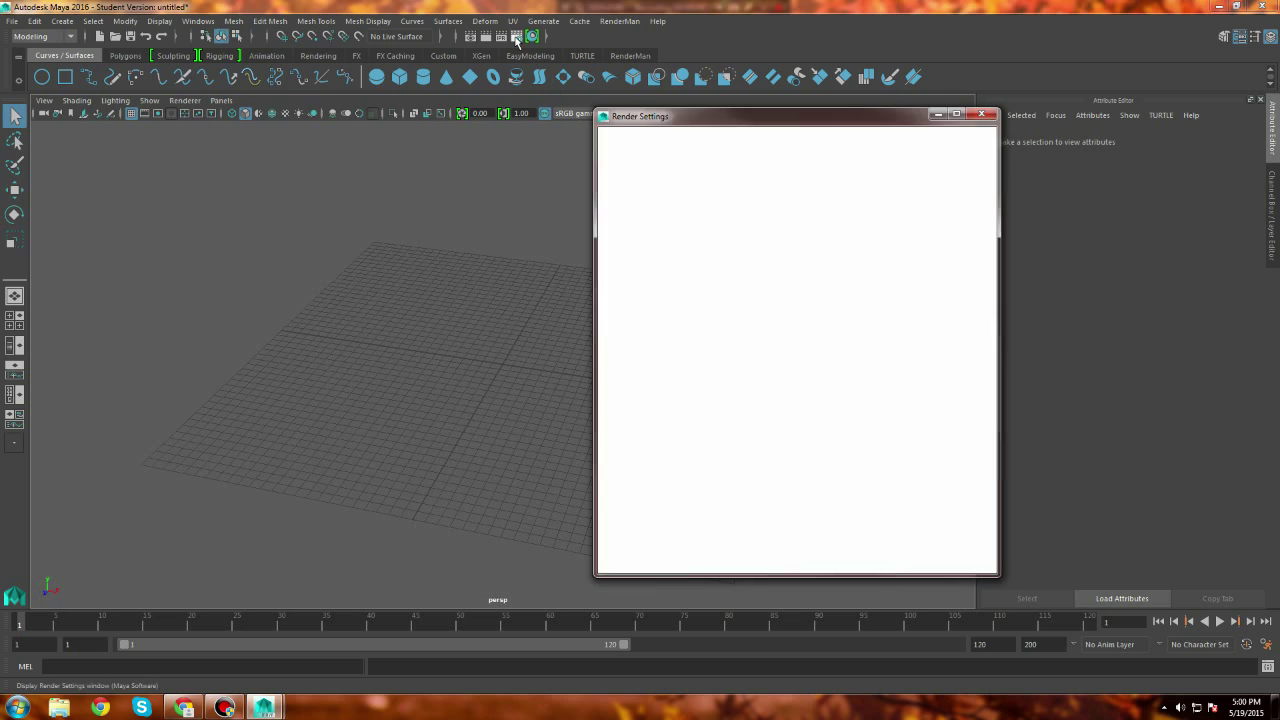
left_click(720, 166)
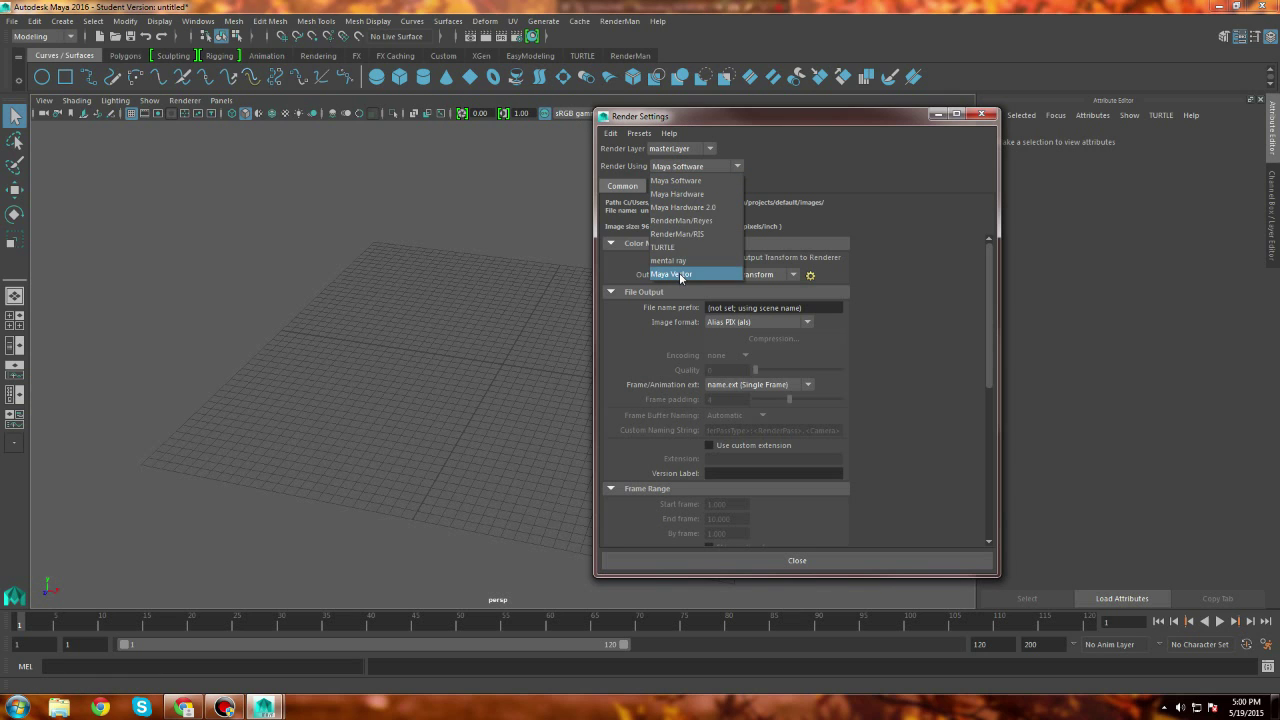
left_click(685, 262)
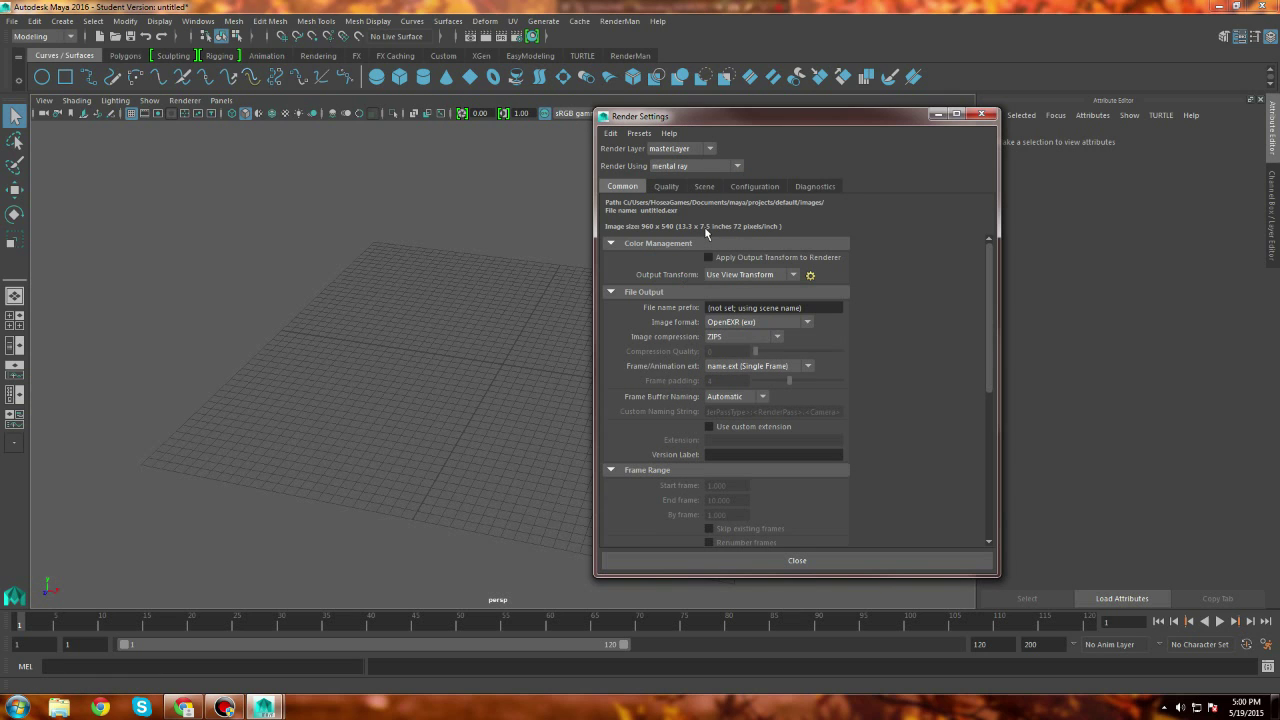
Browse the mental ray configuration and diagnostics settings, create a Physical Sun and Sky environment, and minimize the Render Settings
left_click(760, 186)
left_click(808, 187)
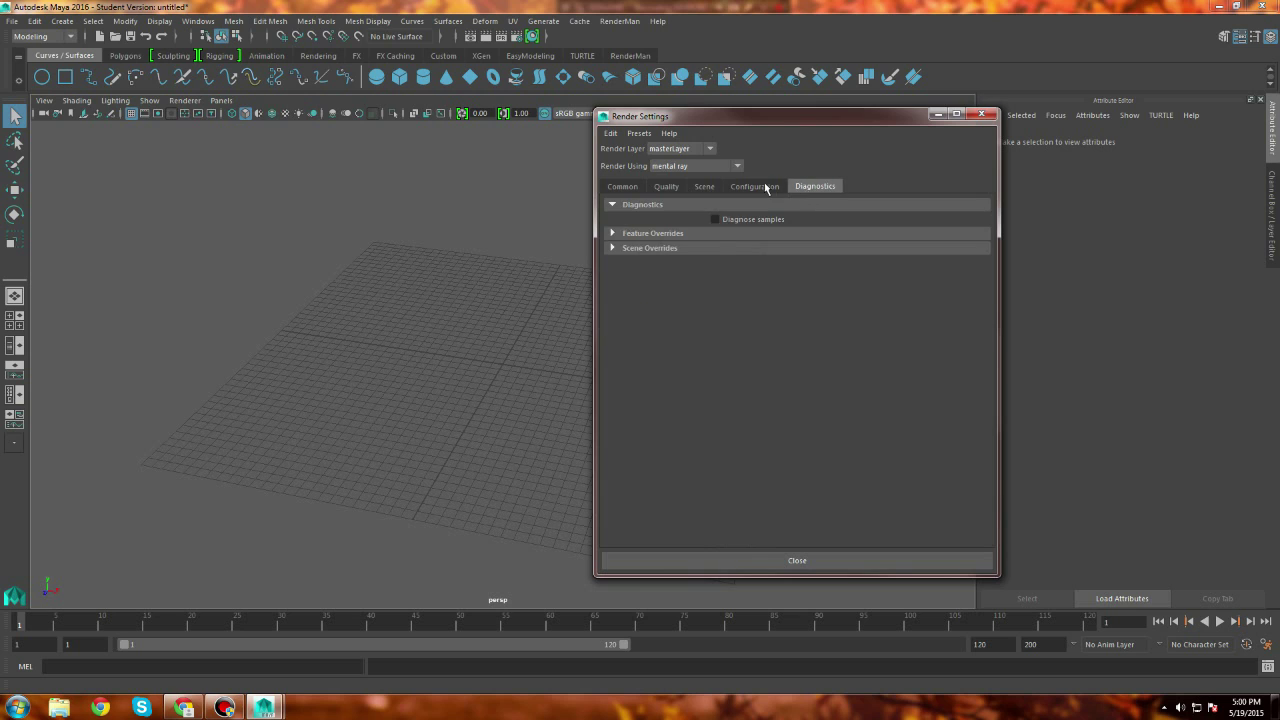
left_click(704, 188)
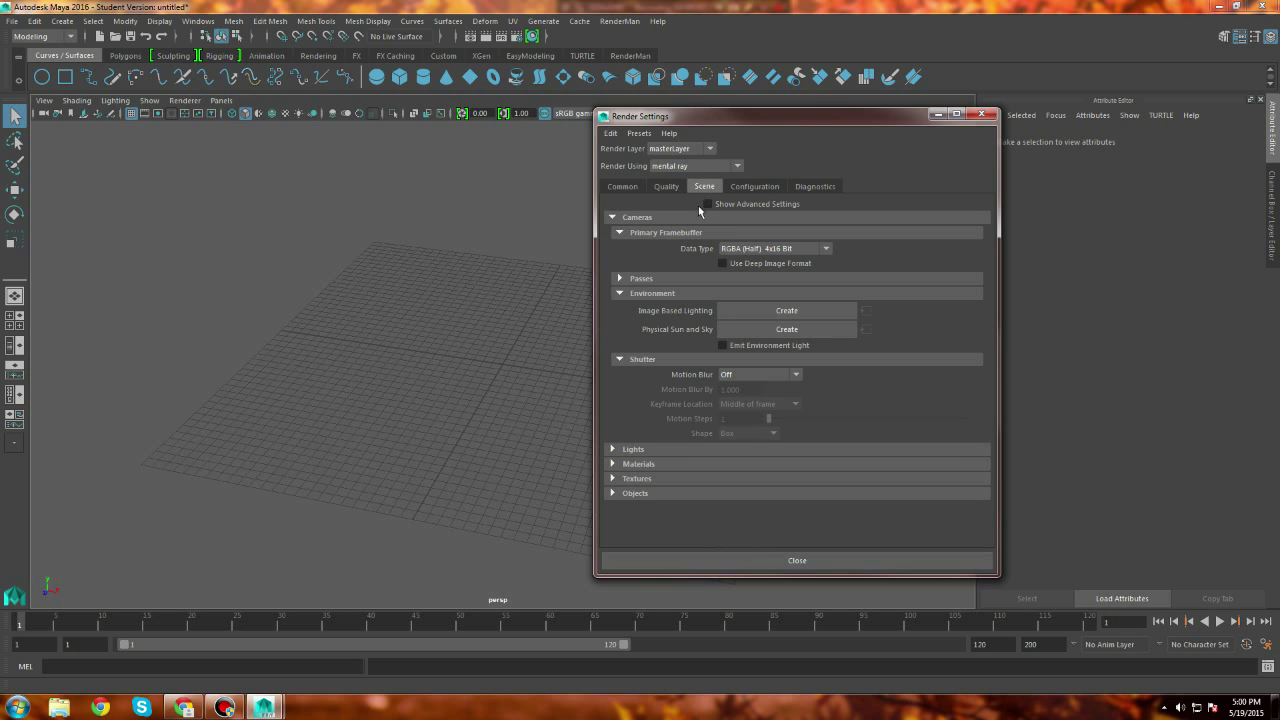
left_click(788, 328)
left_click(938, 114)
Render the empty perspective view with mental ray and minimize the Render View
left_click_drag(640, 240, 560, 390, "alt")
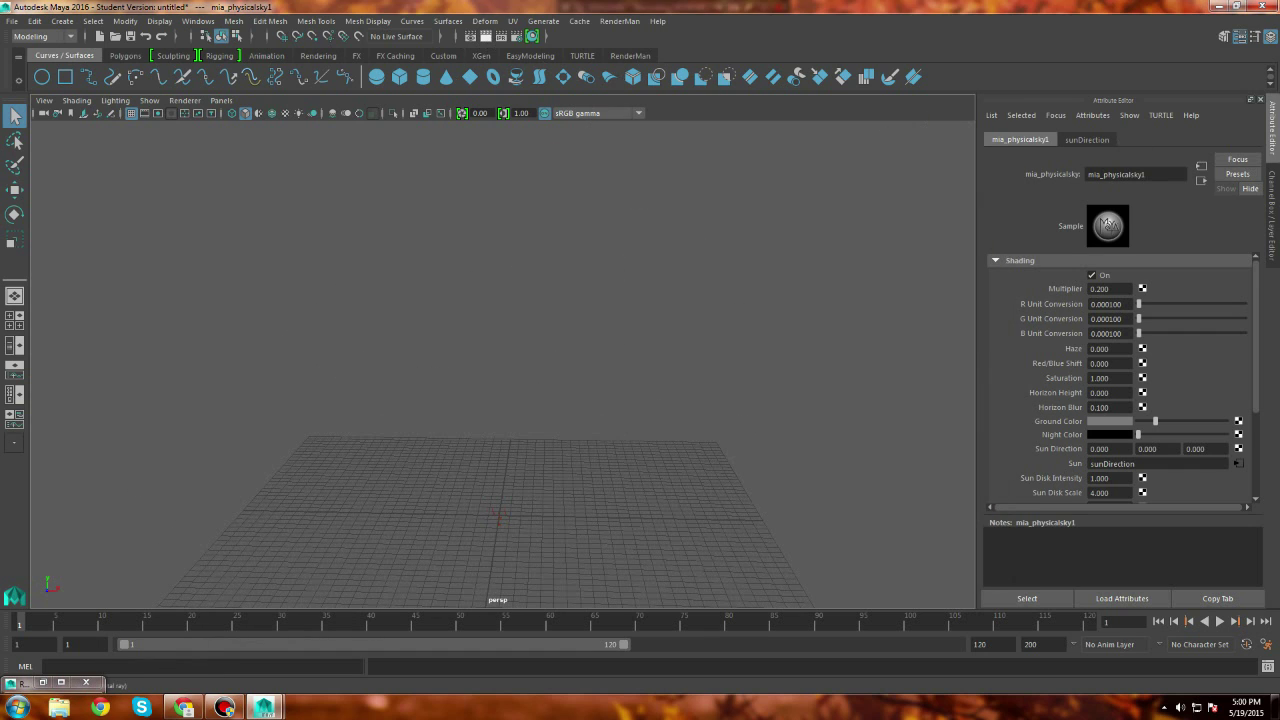
left_click(486, 36)
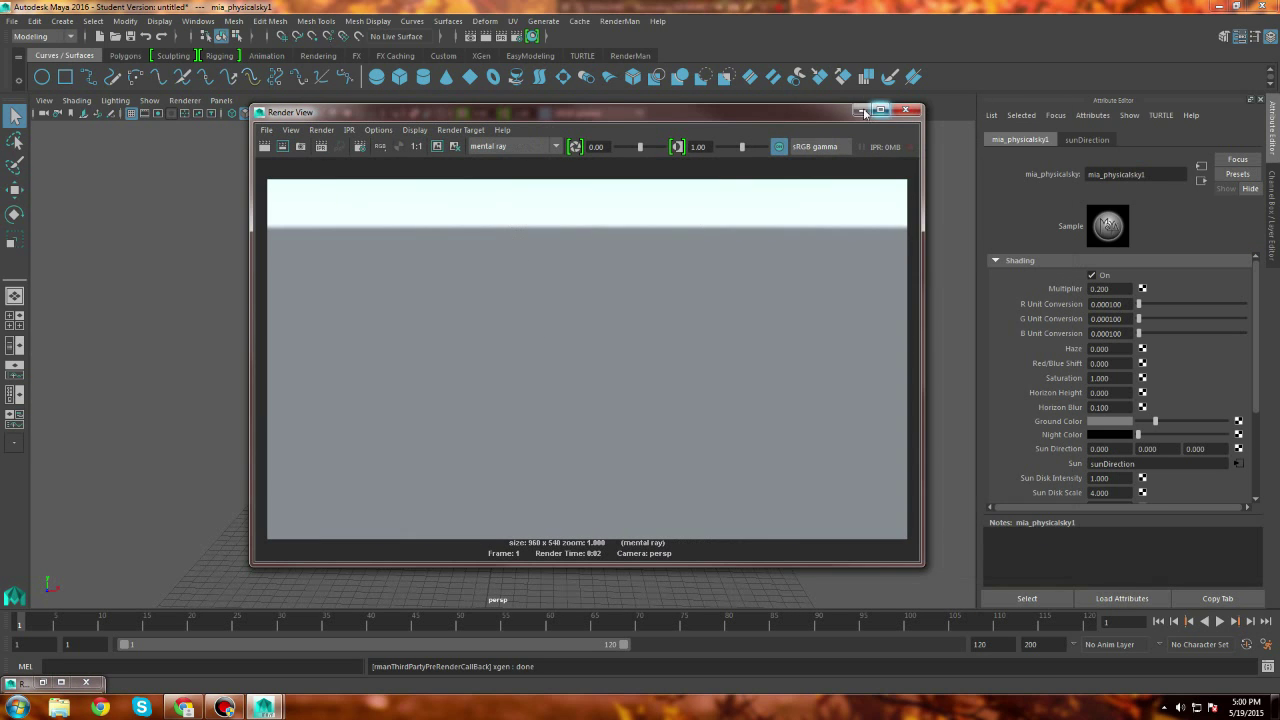
left_click(861, 110)
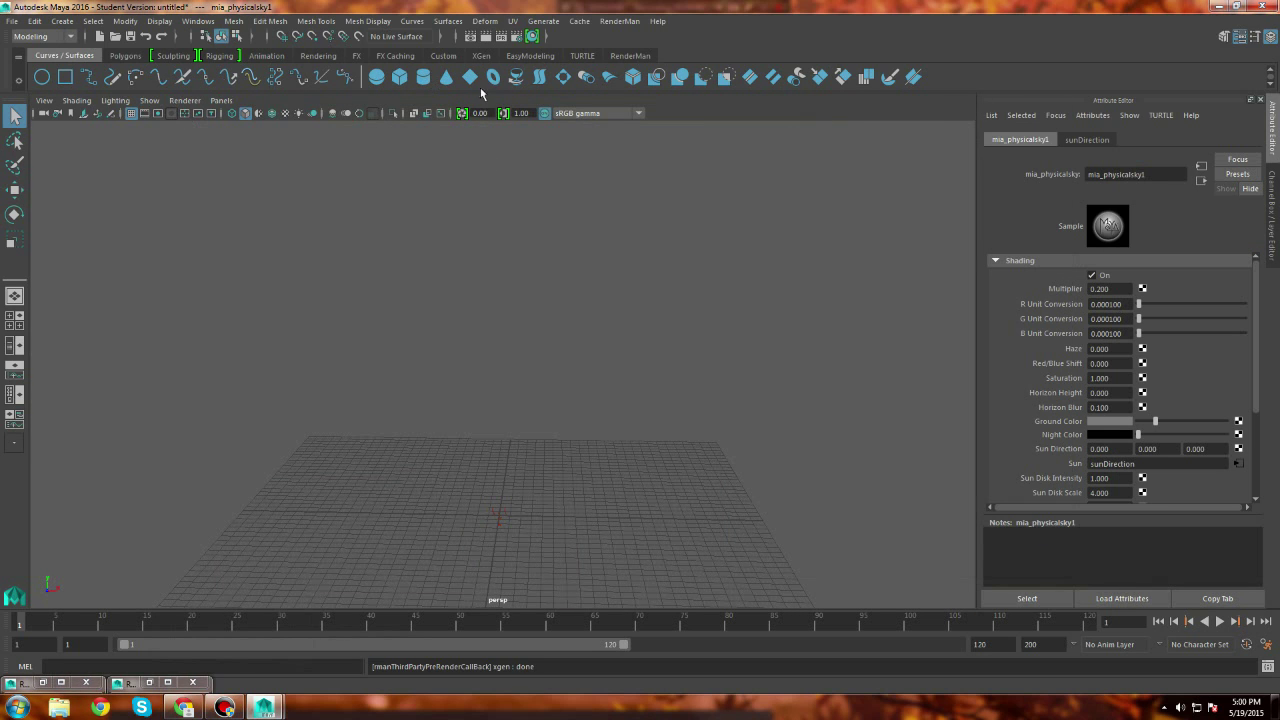
Create a polygon plane at the origin and scale it up uniformly until it extends past the grid
left_click(125, 55)
left_click(137, 79)
left_click_drag(452, 410, 460, 430)
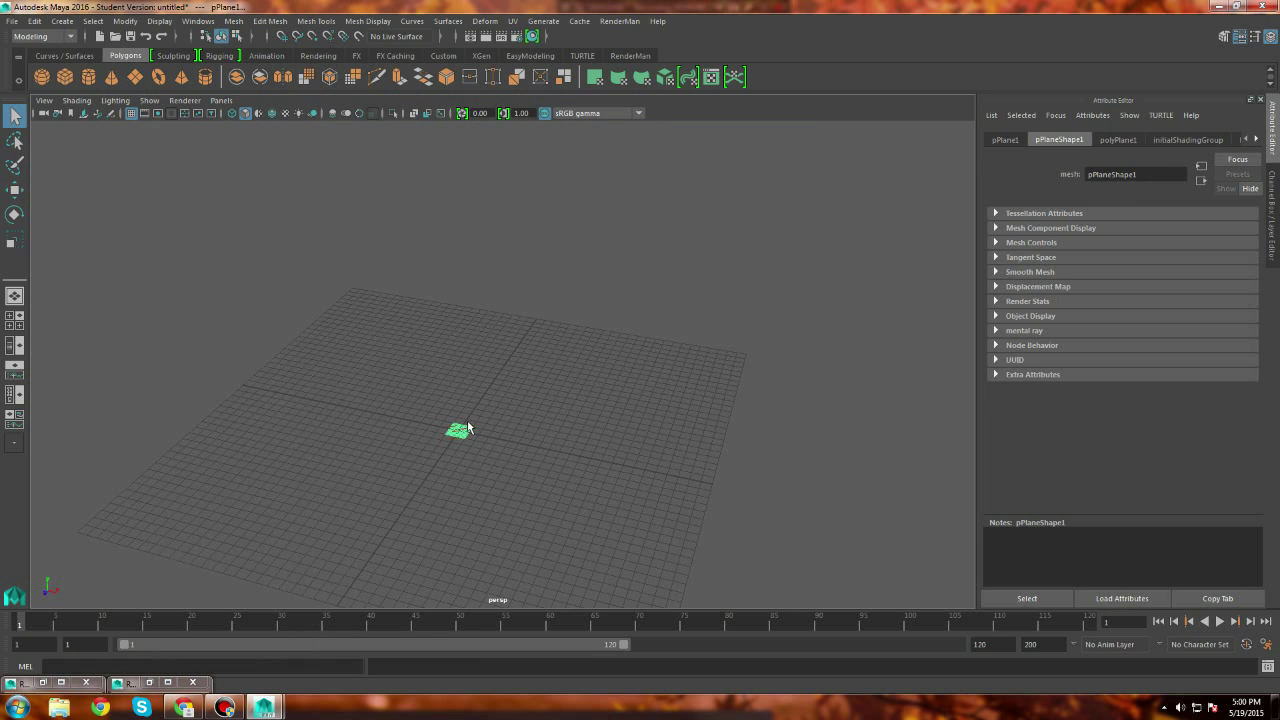
key("t")
left_click_drag(702, 378, 886, 360)
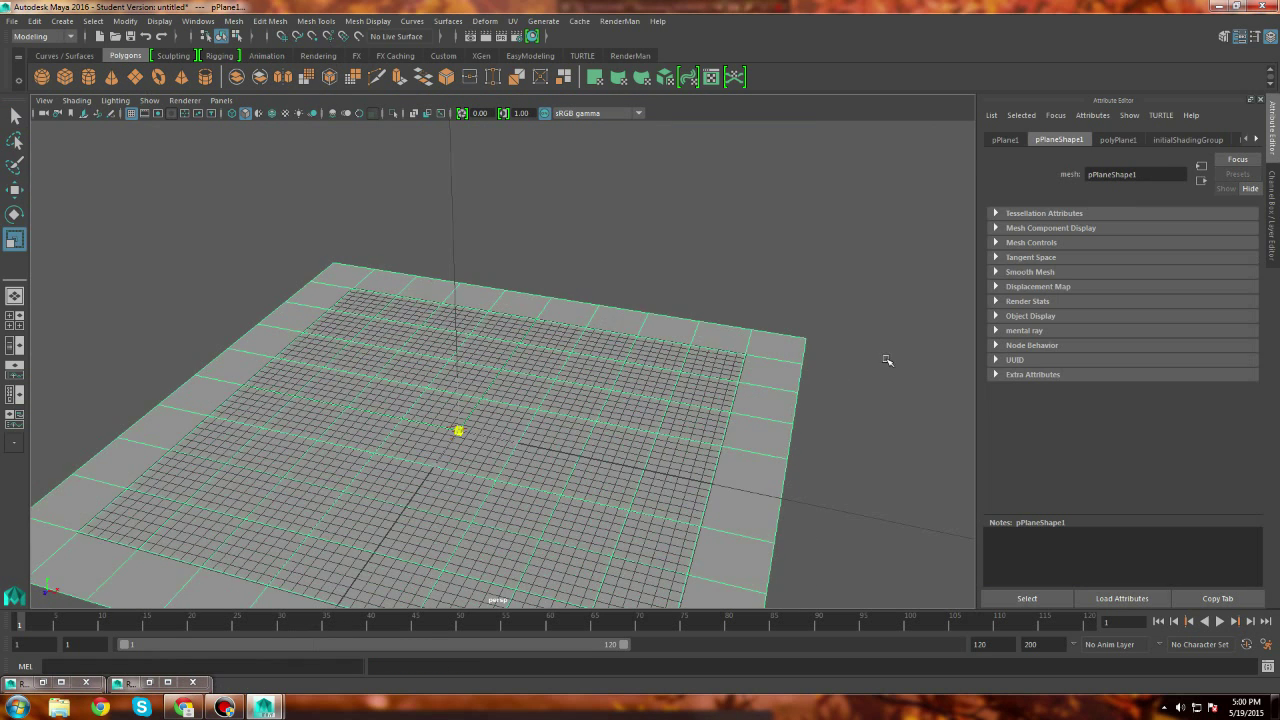
Create a polygon cube at the centre of the plane, raise it slightly, and scale it up uniformly into a larger box
left_click_drag(367, 377, 420, 380, "alt")
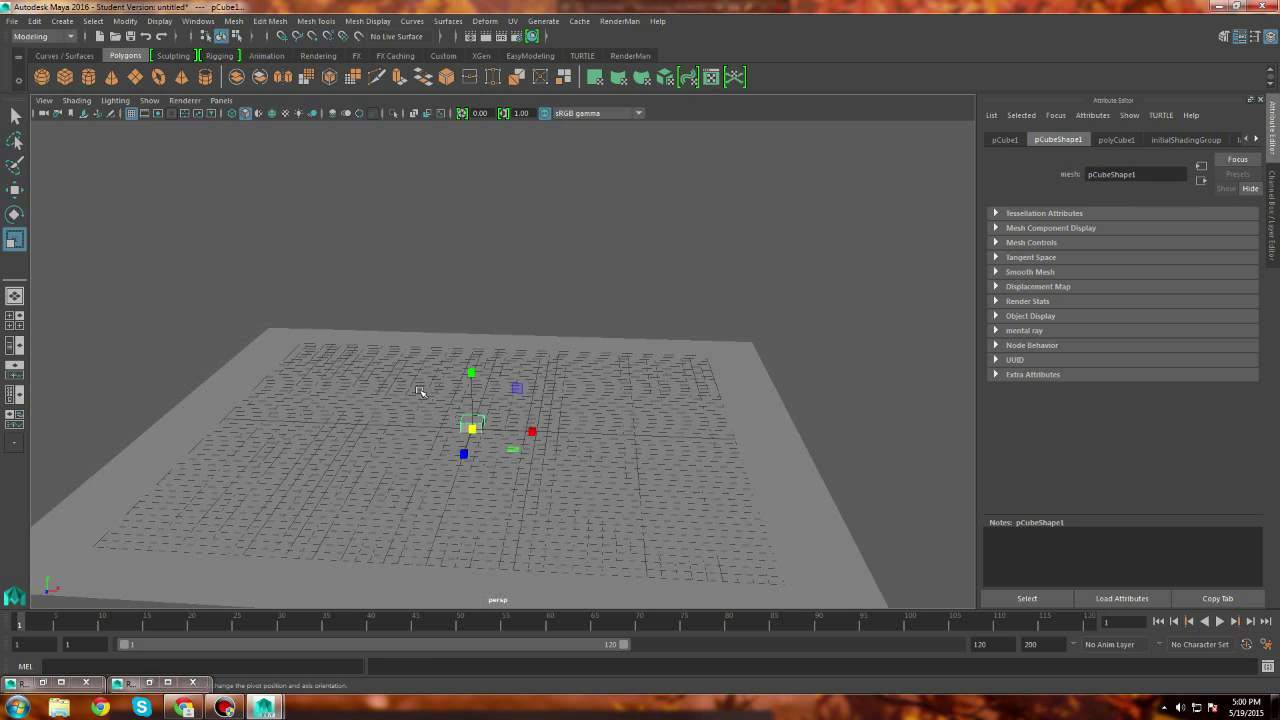
key("w")
key("r")
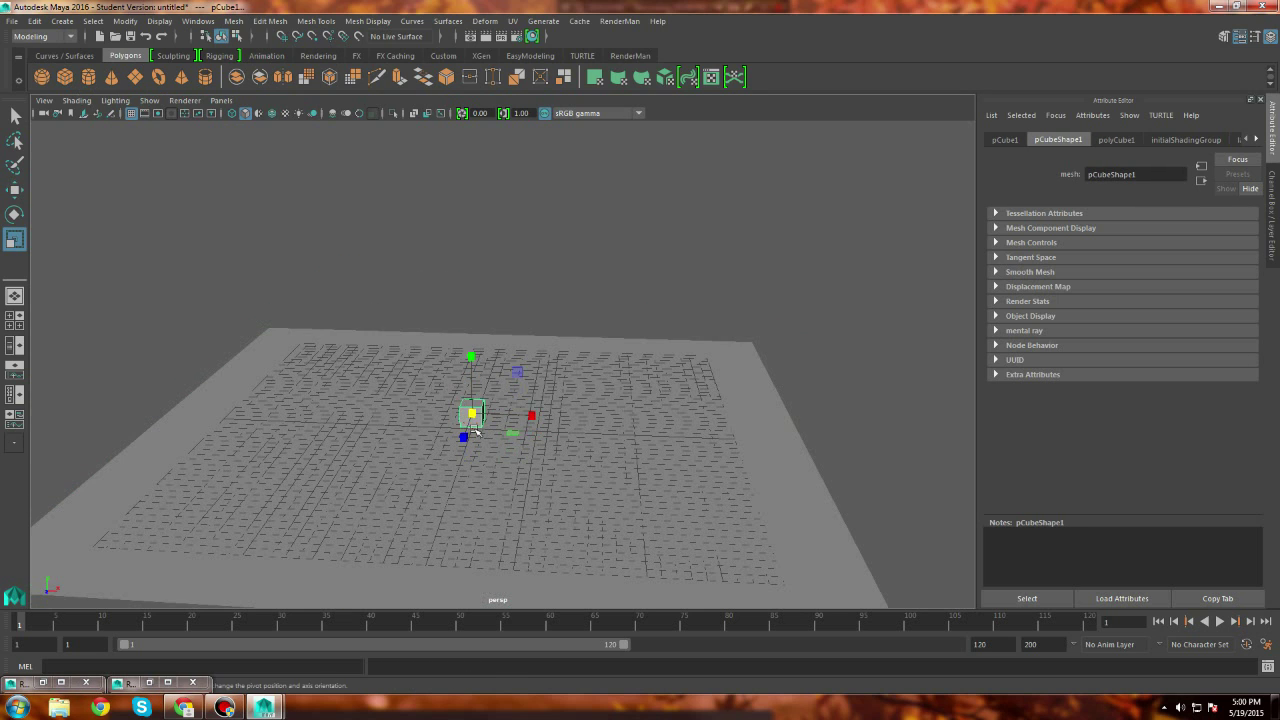
left_click_drag(471, 417, 518, 405)
middle_click_drag(520, 353, 590, 298, "alt")
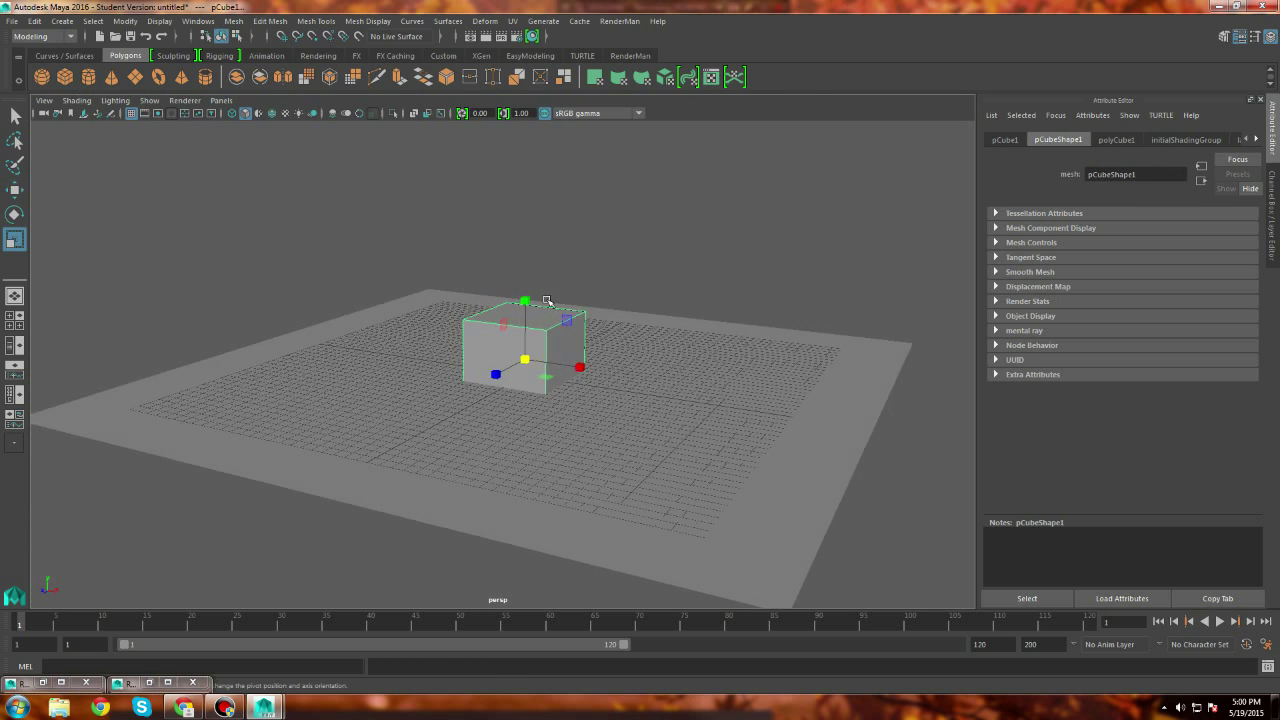
Frame the cube closely in the perspective view, restore the Render View, and render the frame again with mental ray
scroll(620, 243, "up", 5)
middle_click_drag(620, 243, 433, 339, "alt")
scroll(457, 298, "down", 5)
scroll(433, 339, "up", 3)
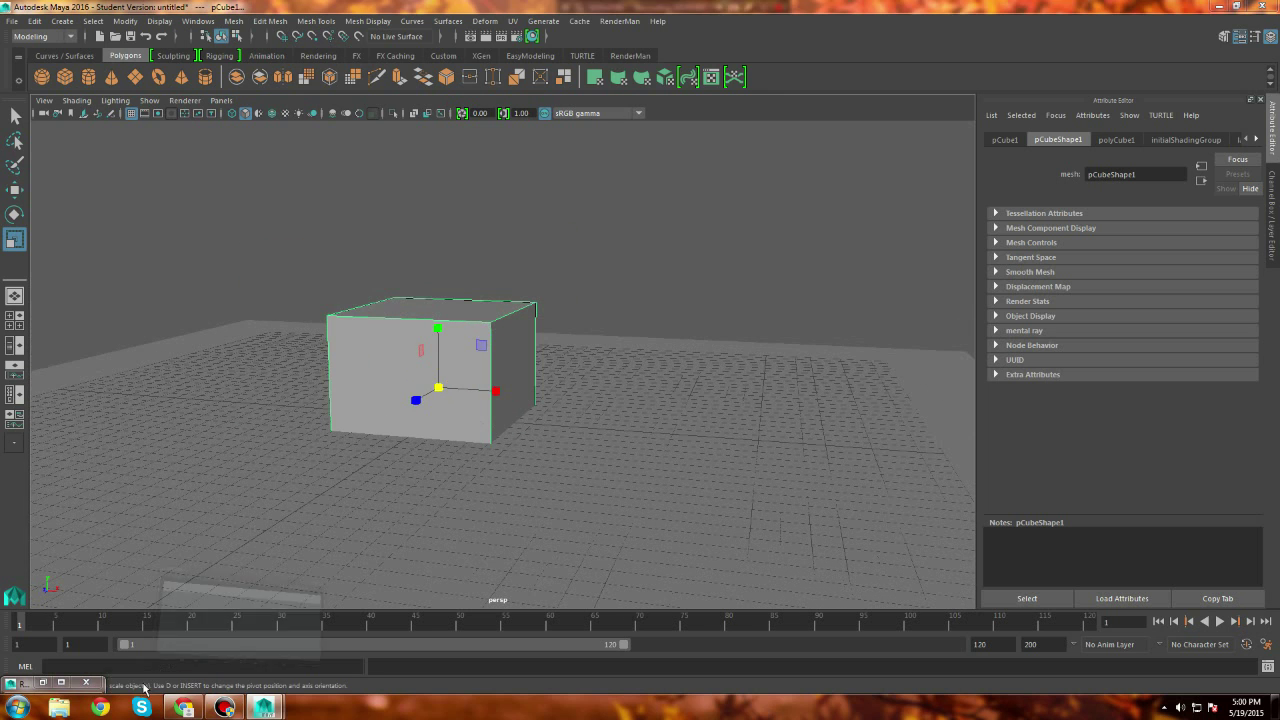
left_click(149, 682)
left_click(266, 145)
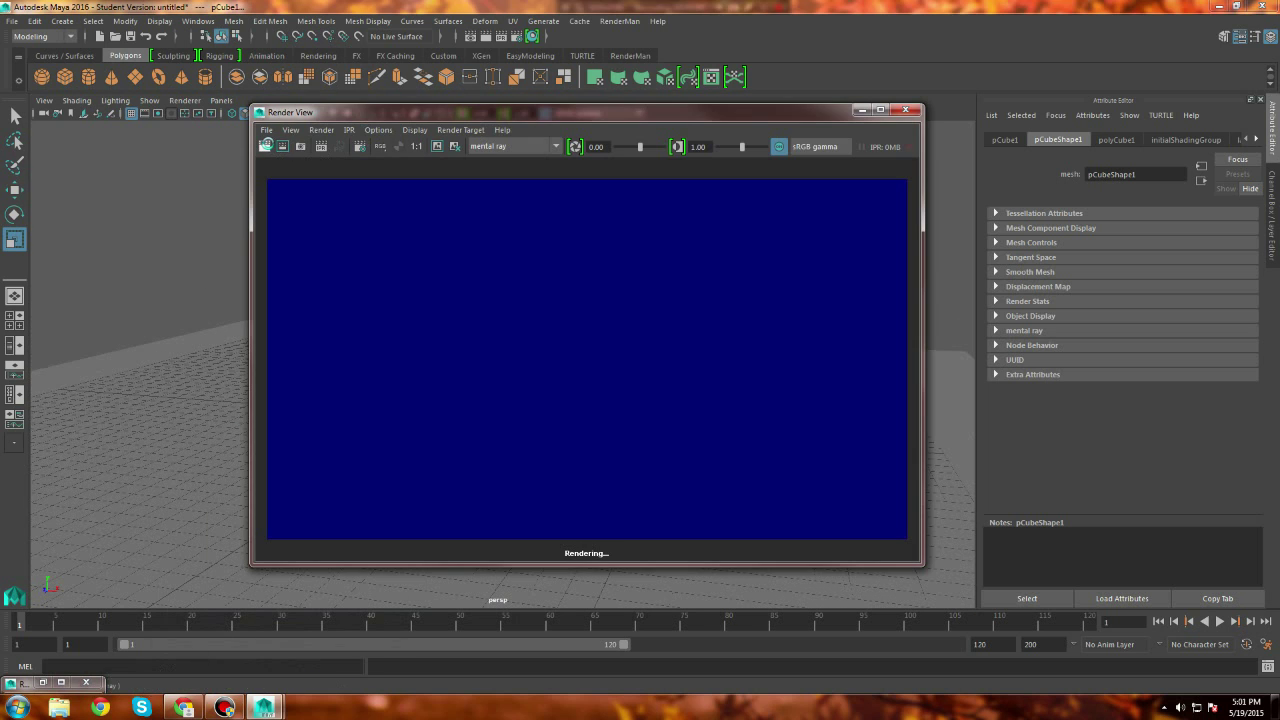